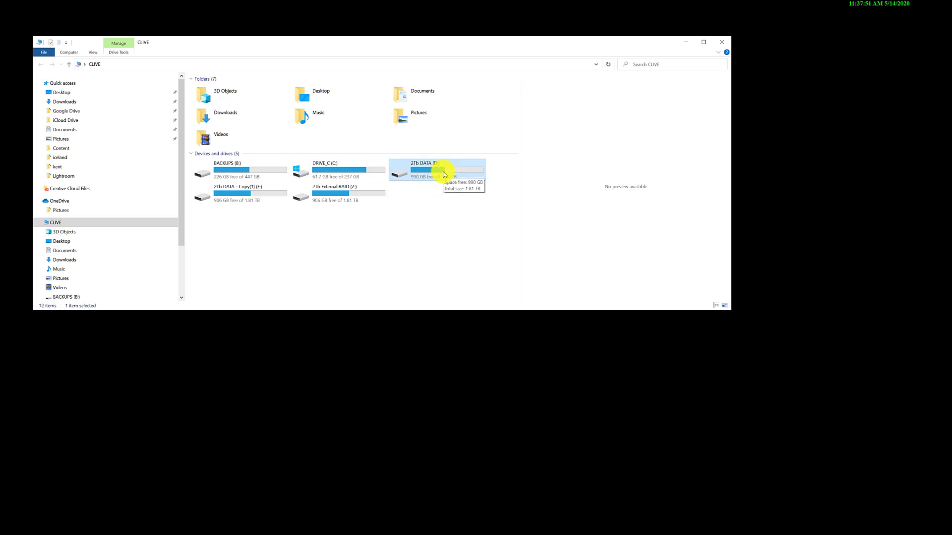
- Scan the 2Tb DATA (D:) drive with TreeSize, then move its window up and make it taller
left_click(436, 205)
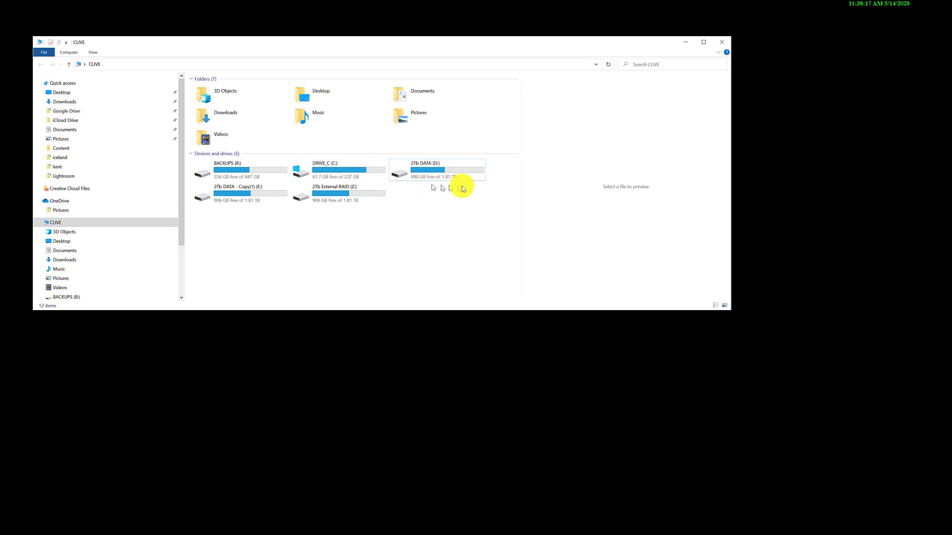
left_click(433, 175)
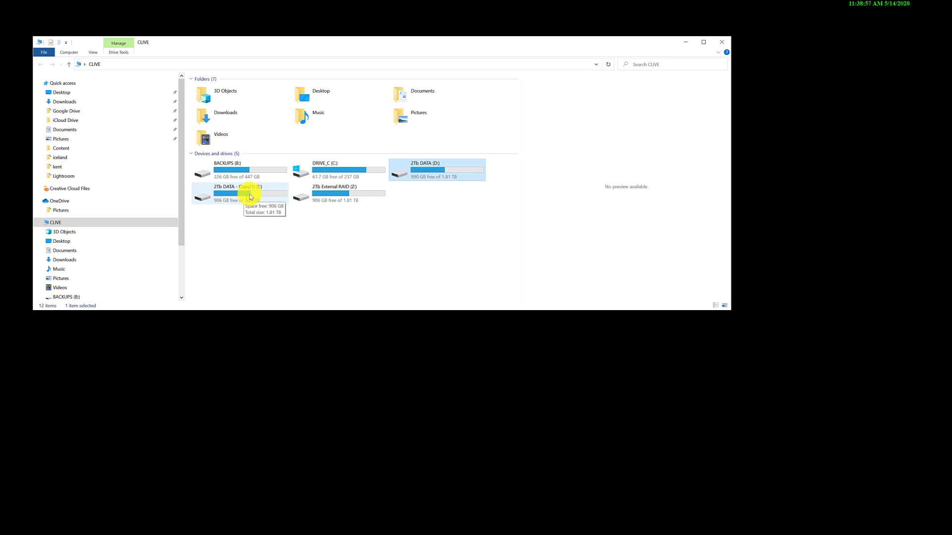
right_click(439, 171)
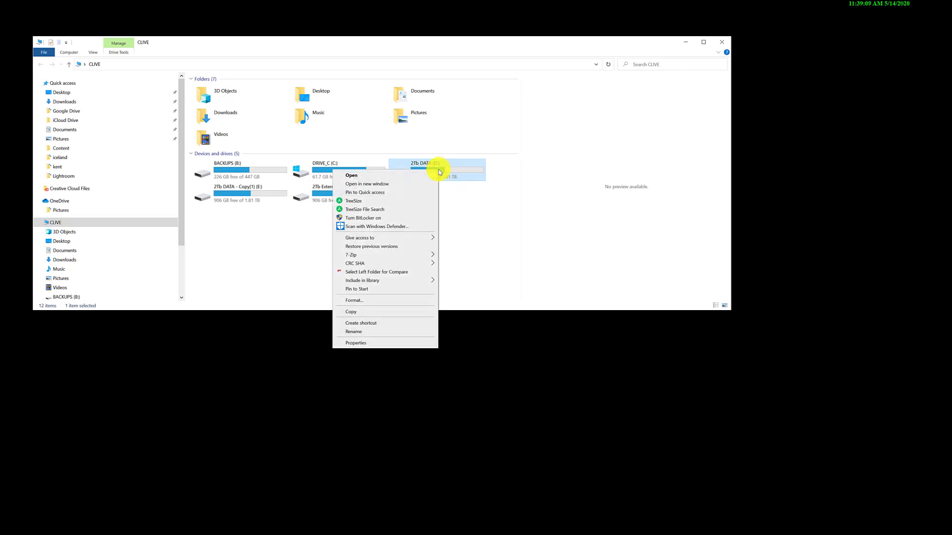
left_click(361, 202)
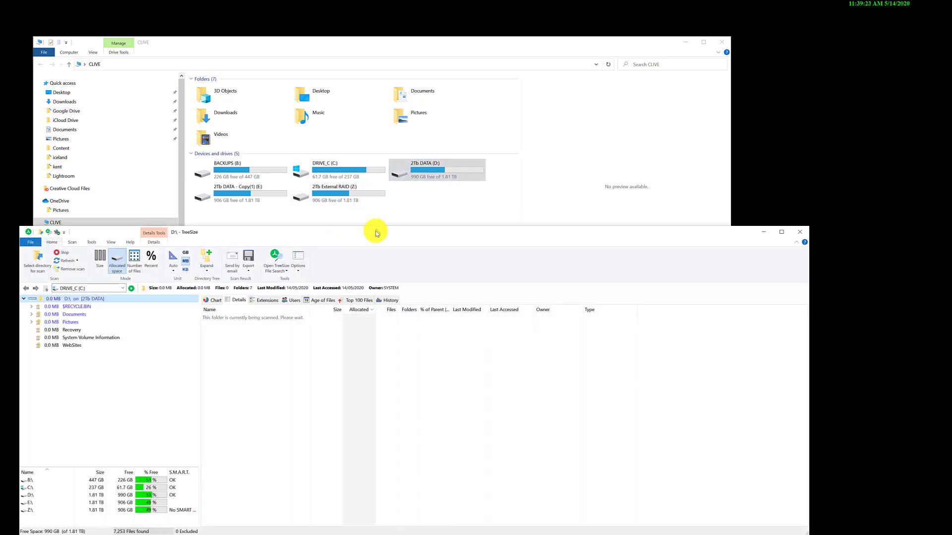
left_click_drag(376, 233, 382, 42)
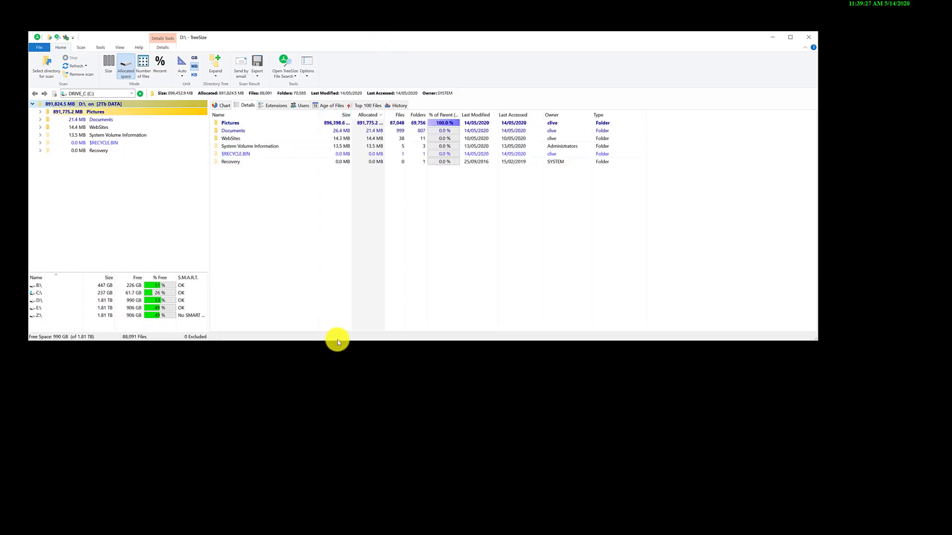
left_click_drag(335, 340, 347, 452)
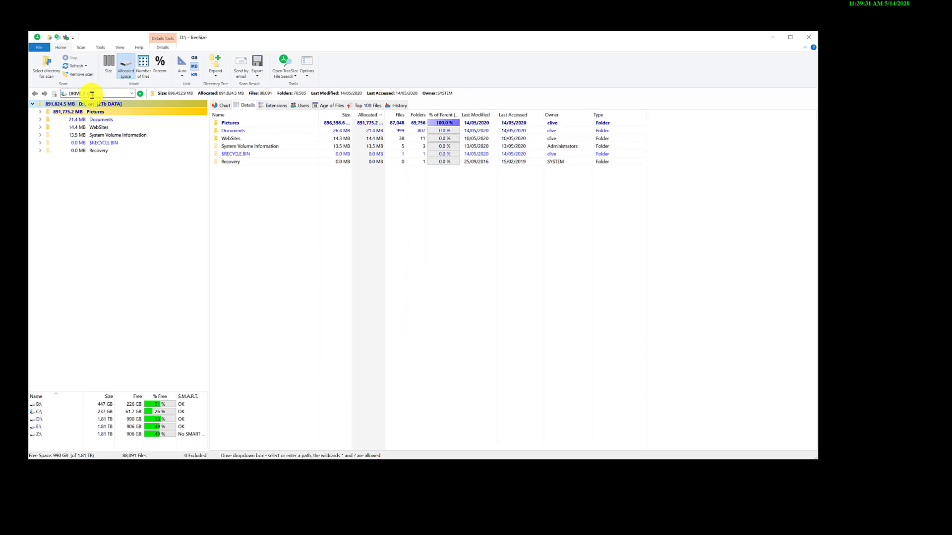
- Expand the Pictures folder in the directory tree and briefly view the subfolder sizes inside Places
right_click(76, 106)
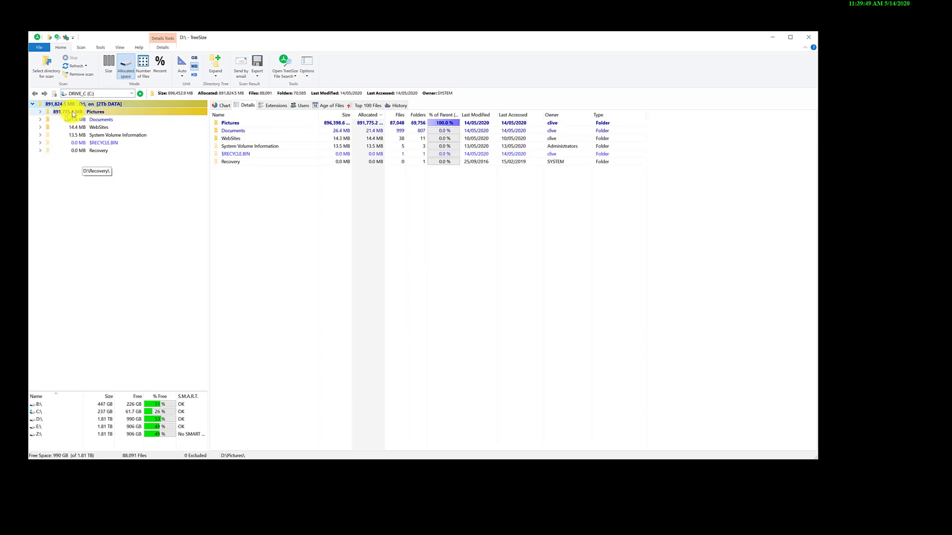
left_click(41, 113)
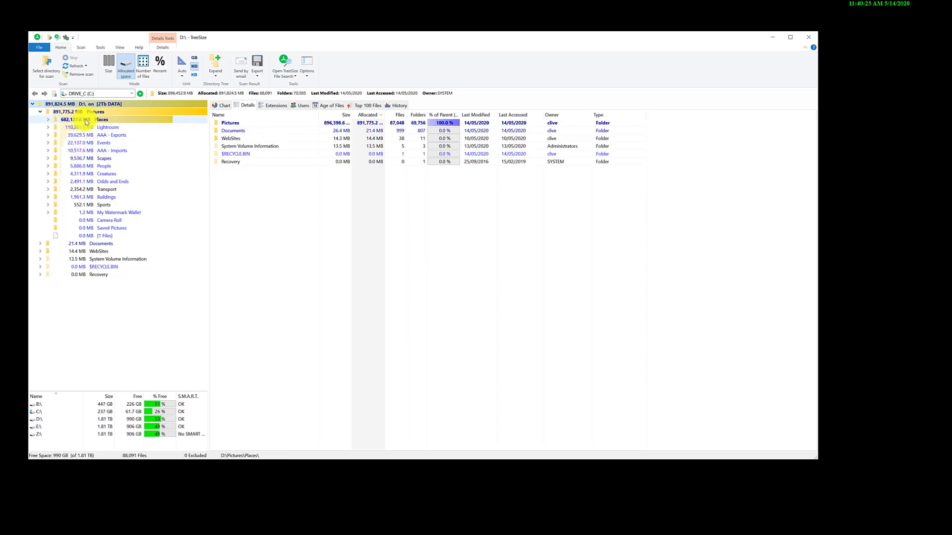
left_click(48, 121)
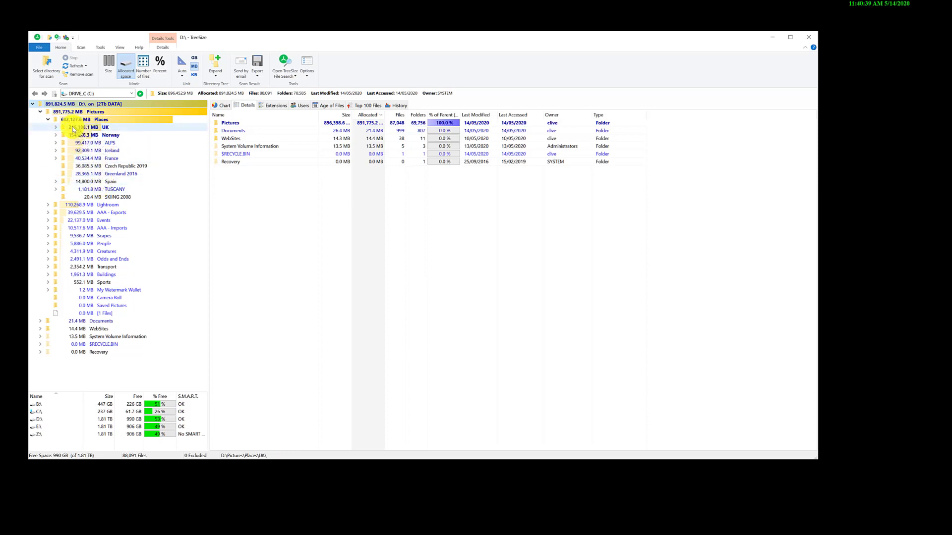
left_click(50, 120)
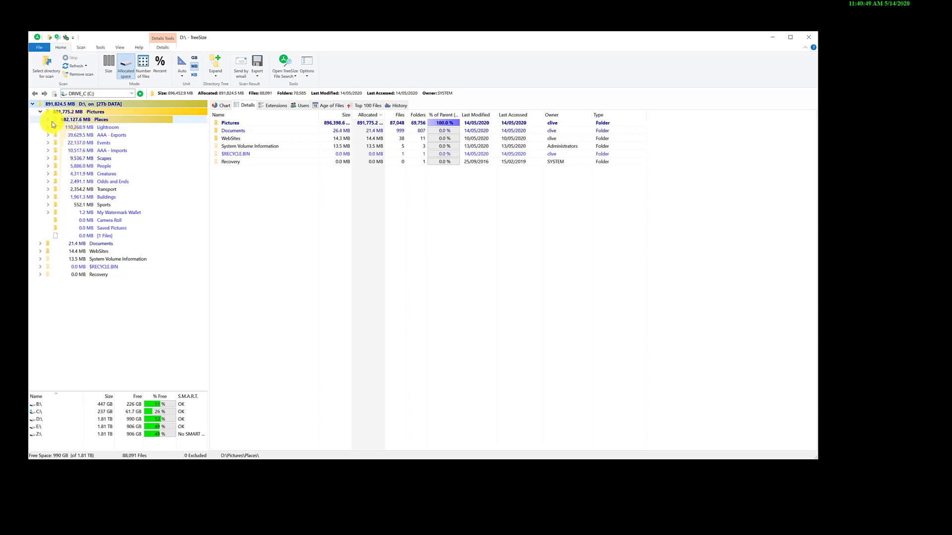
left_click(88, 125)
left_click(85, 120)
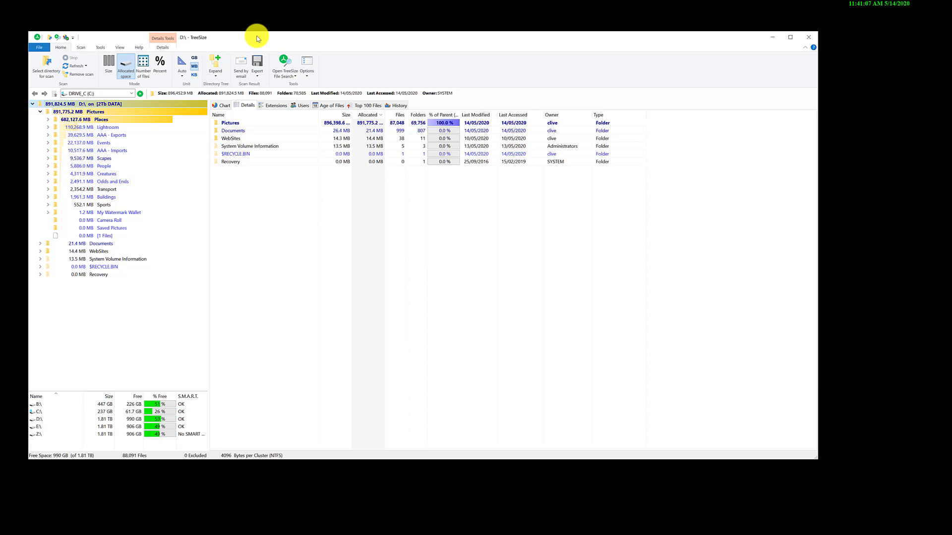
- Expand Places and its UK, Norway and England subfolders to examine how much space each one uses
mouse_move(107, 126)
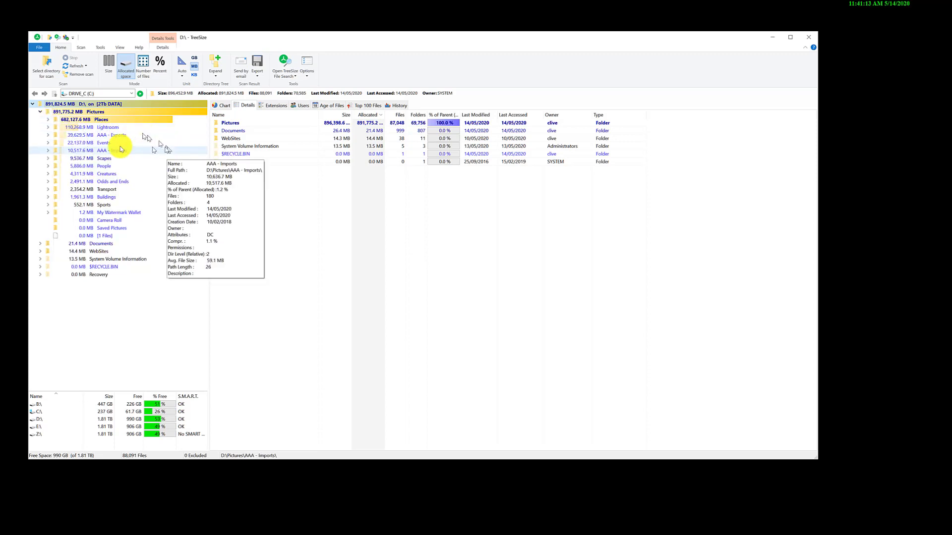
left_click(47, 119)
left_click(56, 127)
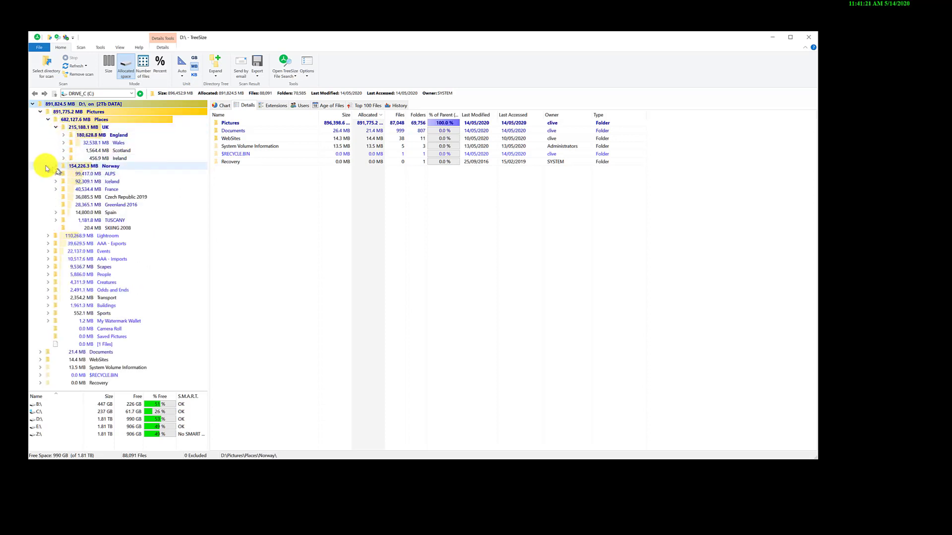
left_click(55, 166)
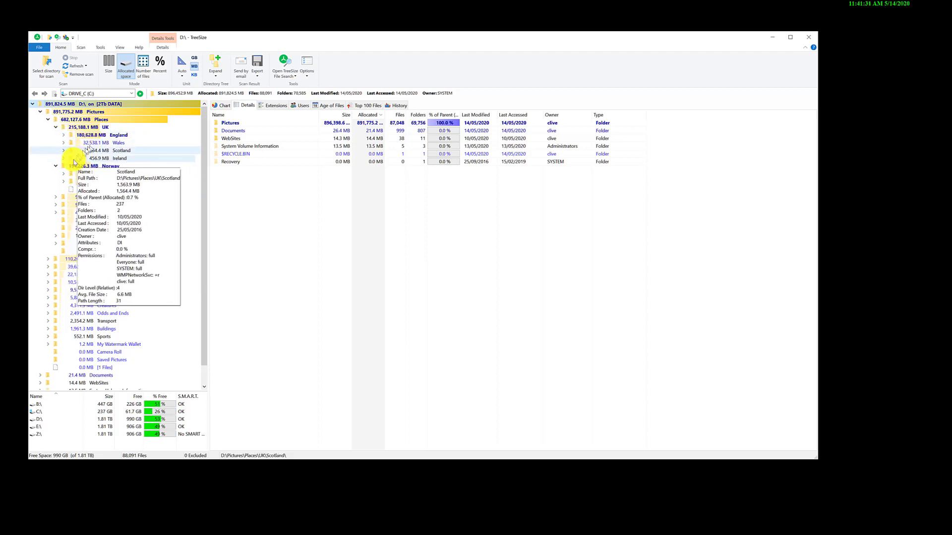
left_click(60, 136)
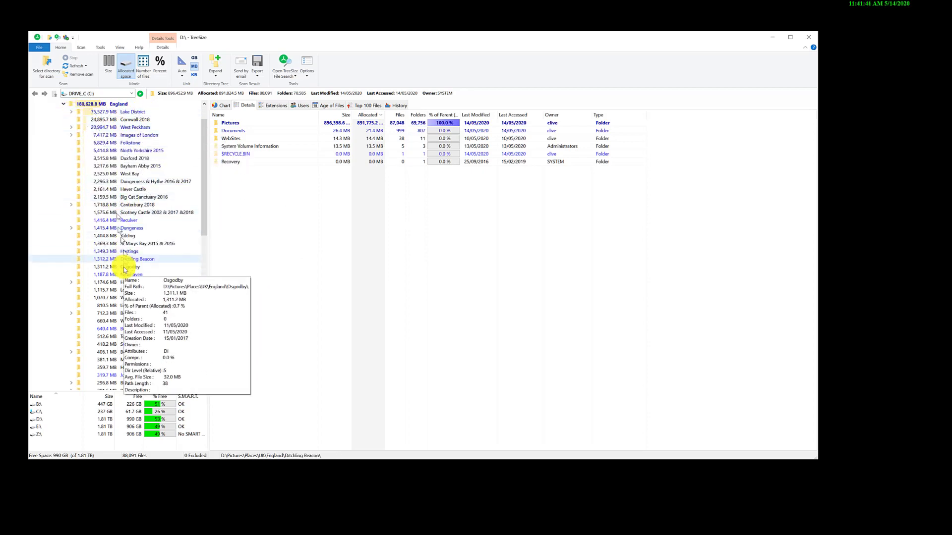
- Collapse the England, UK, Norway and Places folders in the directory tree
left_click(62, 104)
scroll(86, 129, "up", 1)
left_click(56, 127)
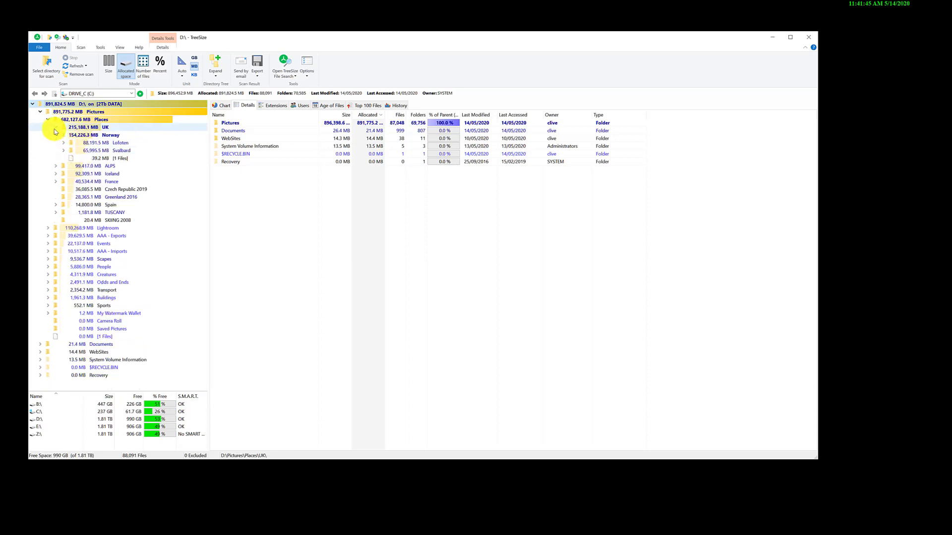
left_click(57, 136)
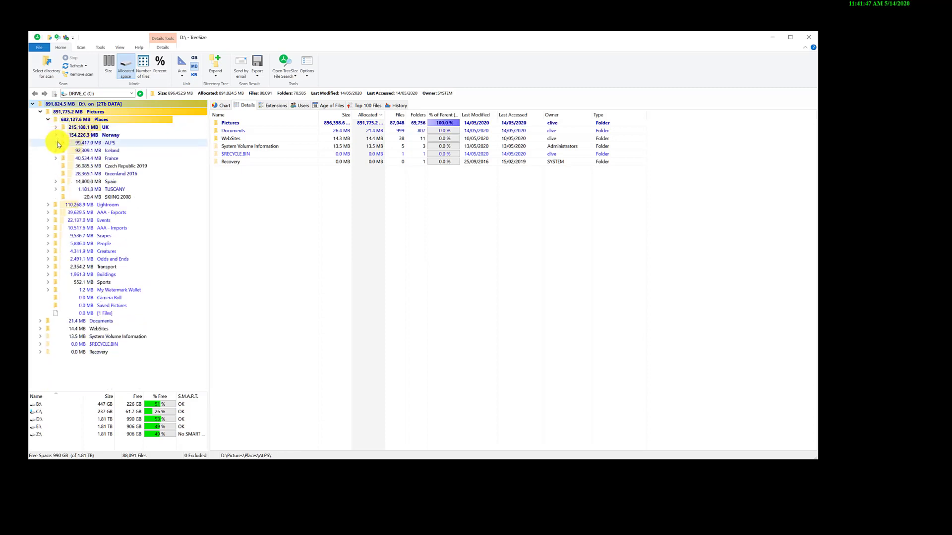
mouse_move(62, 137)
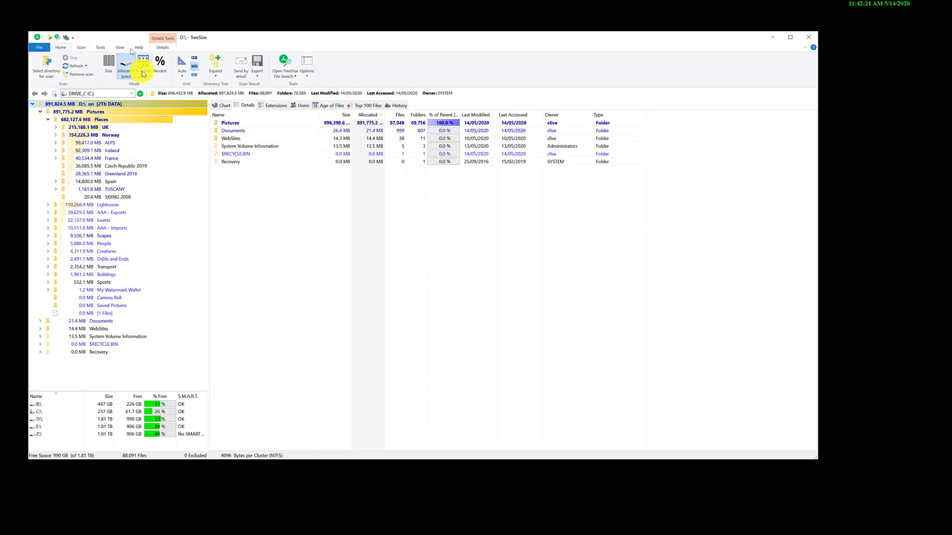
mouse_move(273, 41)
left_mouse_down()
mouse_move(289, 31)
mouse_move(304, 38)
mouse_move(271, 36)
left_mouse_up()
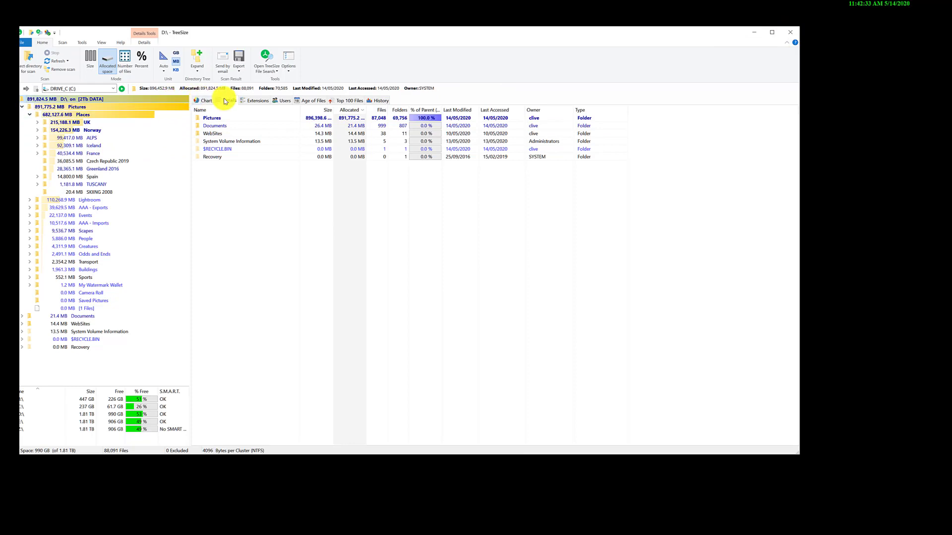
left_click(30, 116)
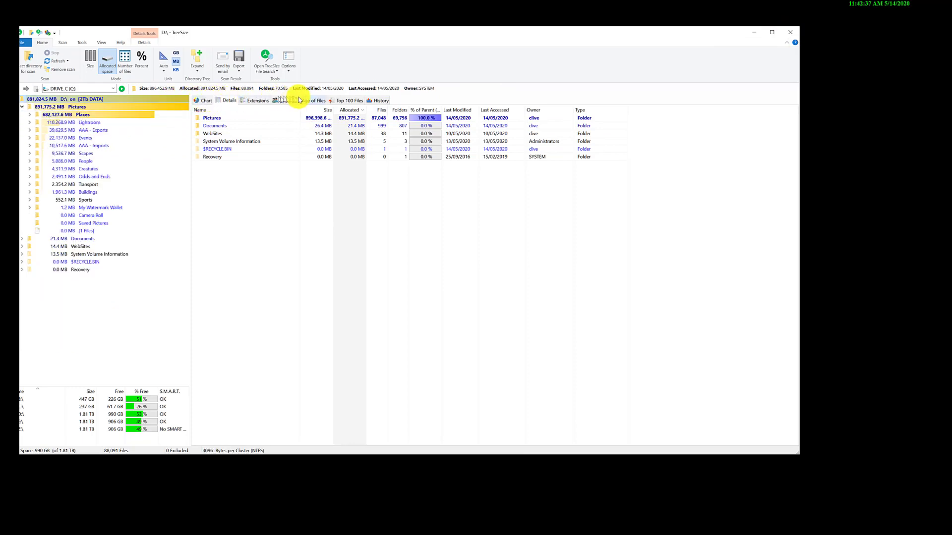
- View the space charts of drive D:, Lightroom and Places, and review the details and file extensions of Places
left_click(211, 101)
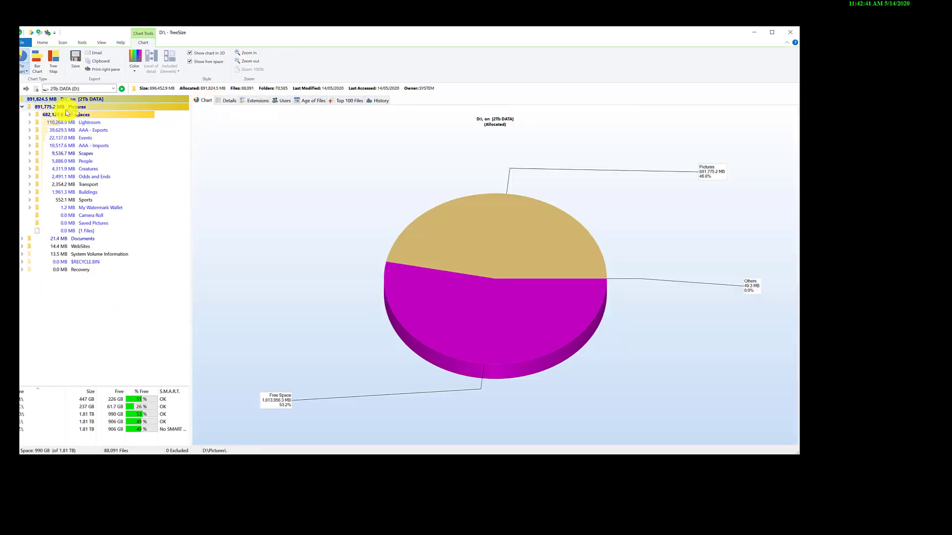
left_click(66, 122)
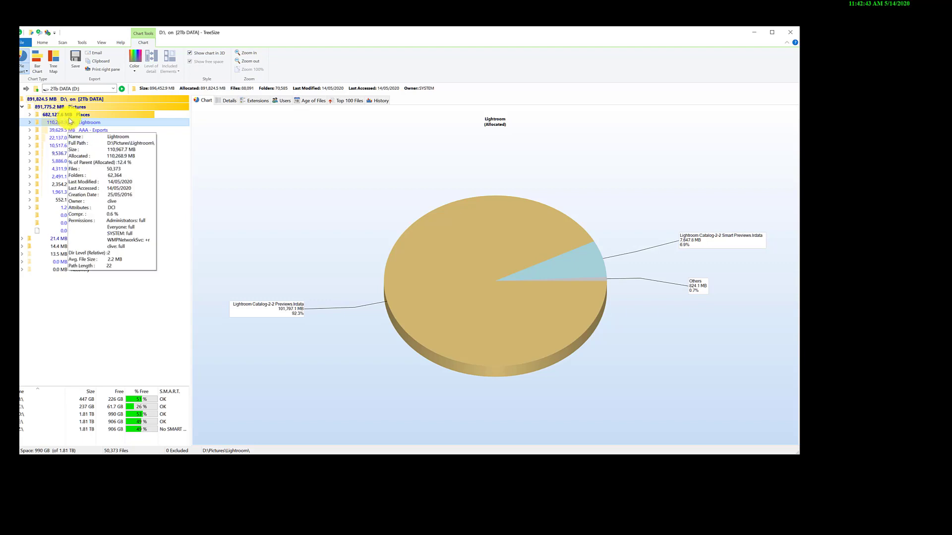
left_click(72, 117)
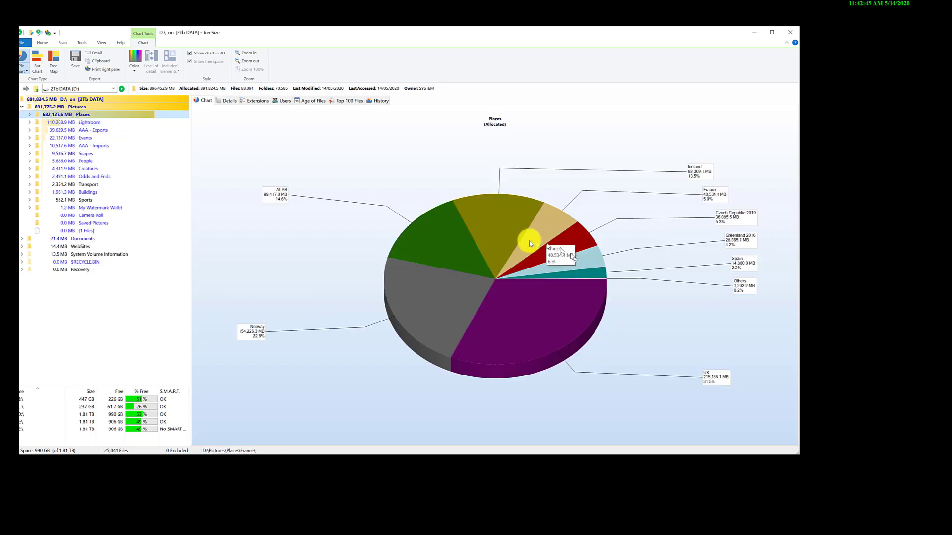
left_click(228, 100)
left_click(260, 100)
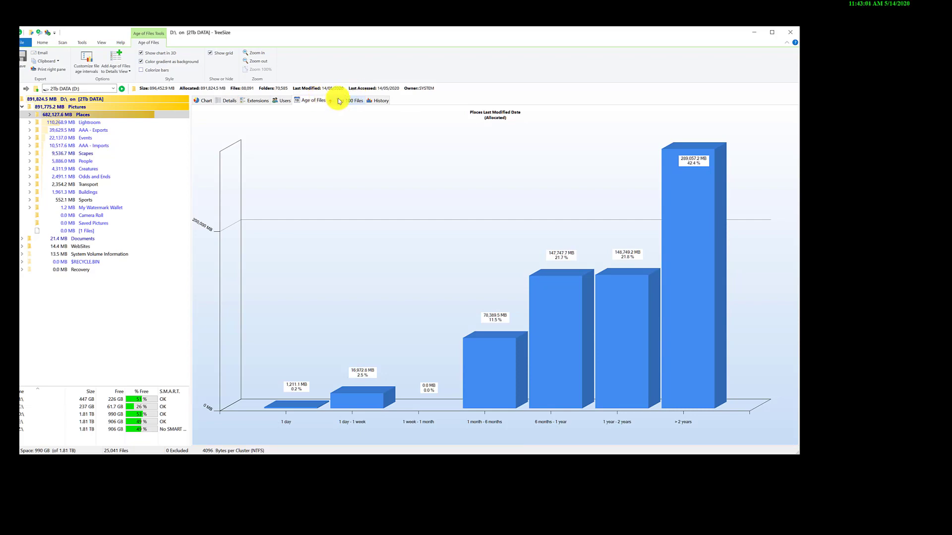
- List the top 100 files, widen the Name and Size columns, and select P1001407-Pano.dng
left_click(339, 102)
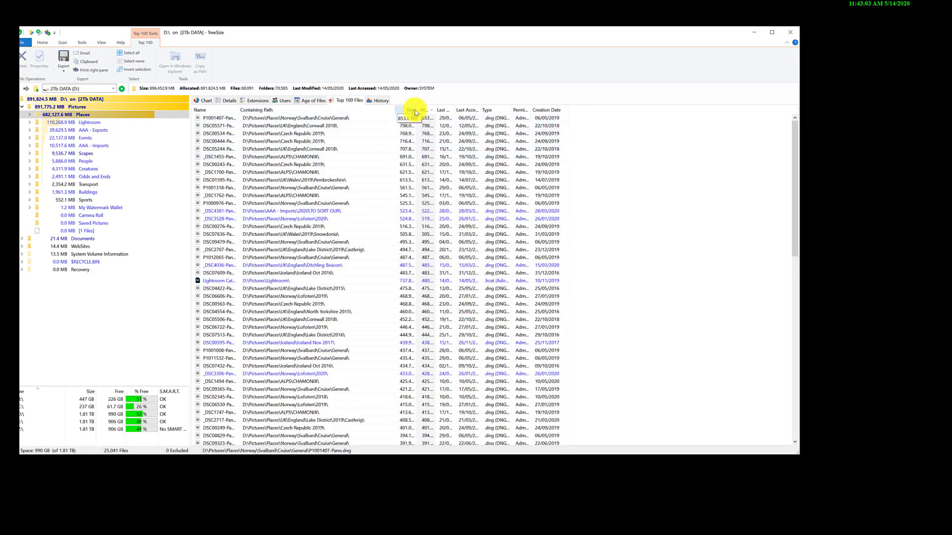
left_click_drag(304, 119, 464, 119)
left_click(239, 120)
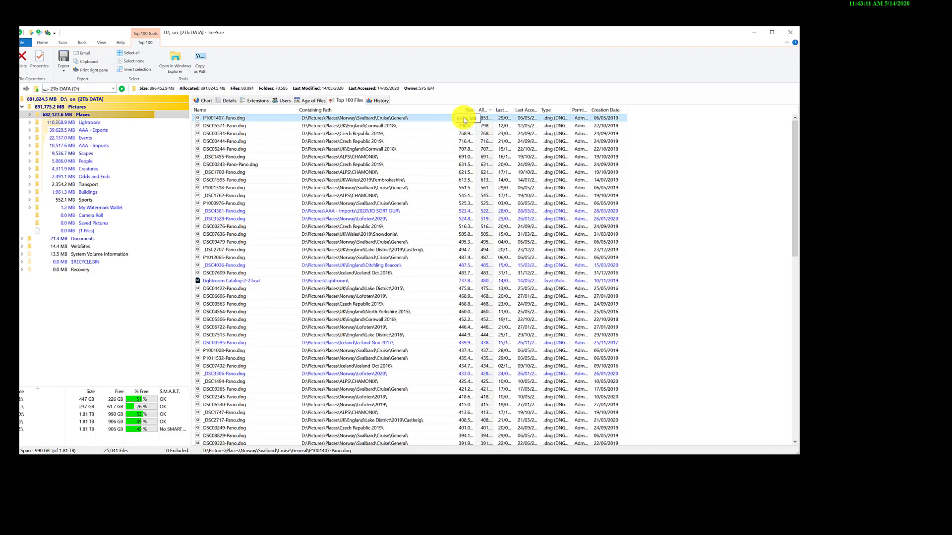
left_click_drag(465, 120, 505, 106)
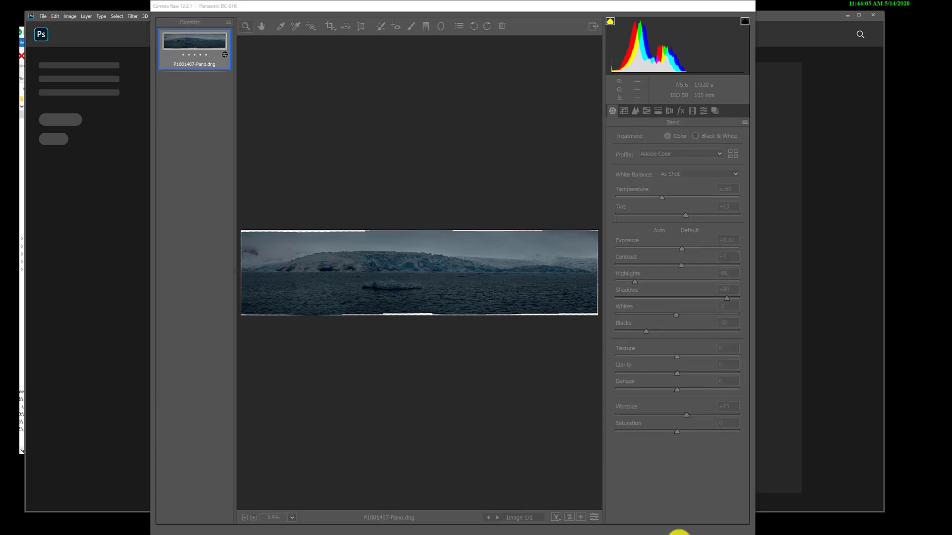
- Dismiss the Camera Raw view of P1001407-Pano.dng, and close Photoshop and the TreeSize scan window
left_click(676, 533)
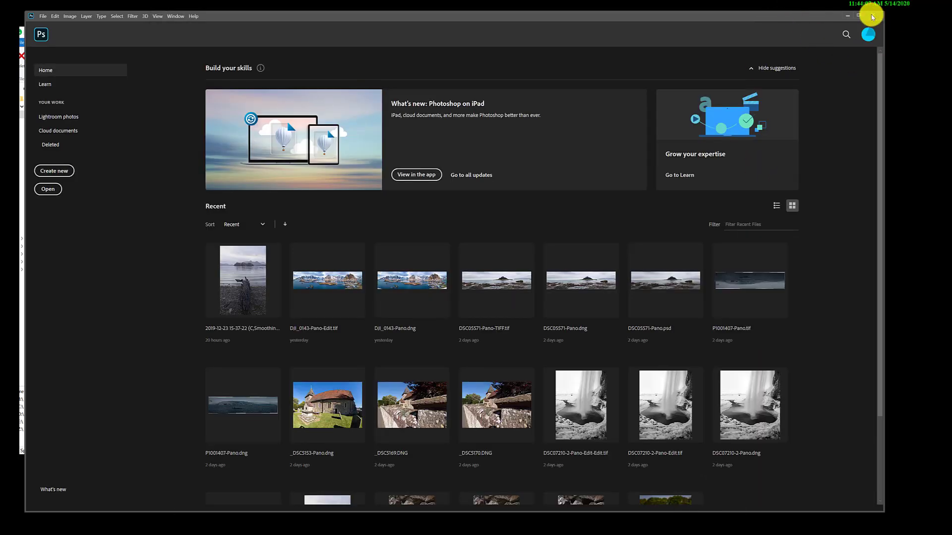
left_click(872, 16)
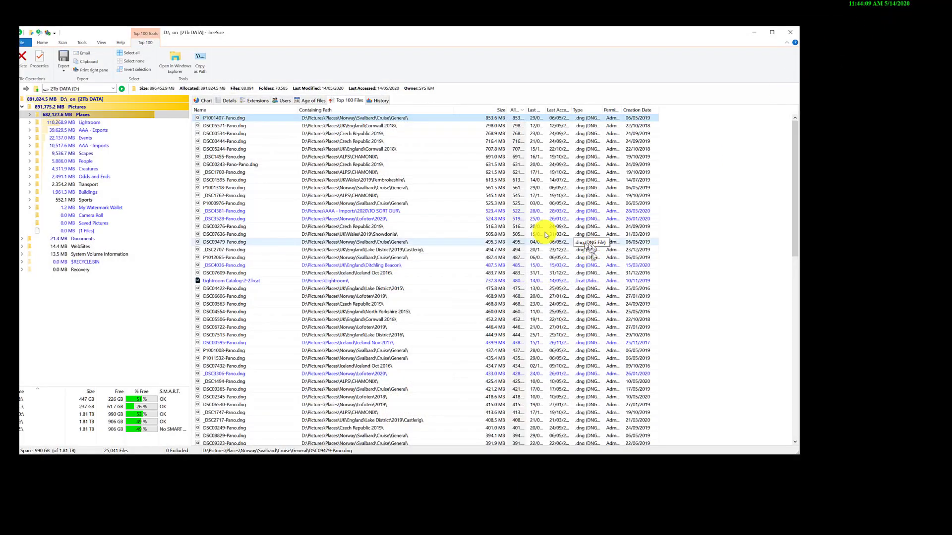
mouse_move(267, 34)
left_mouse_down()
mouse_move(281, 23)
mouse_move(260, 37)
left_mouse_up()
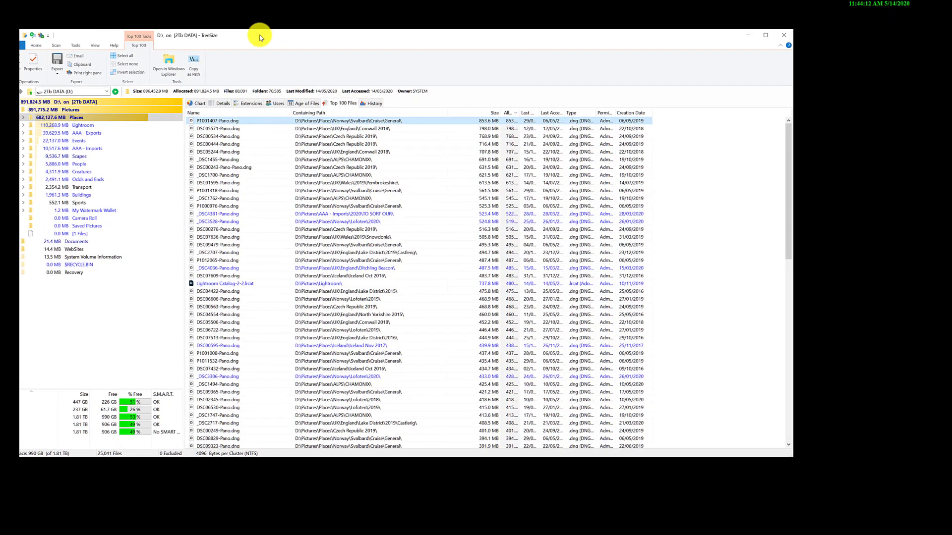
left_click(784, 35)
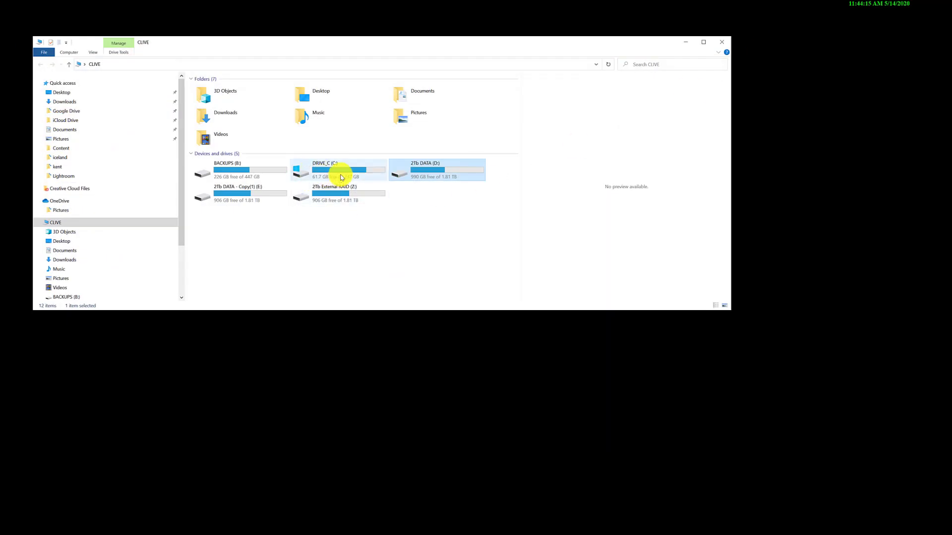
right_click(341, 177)
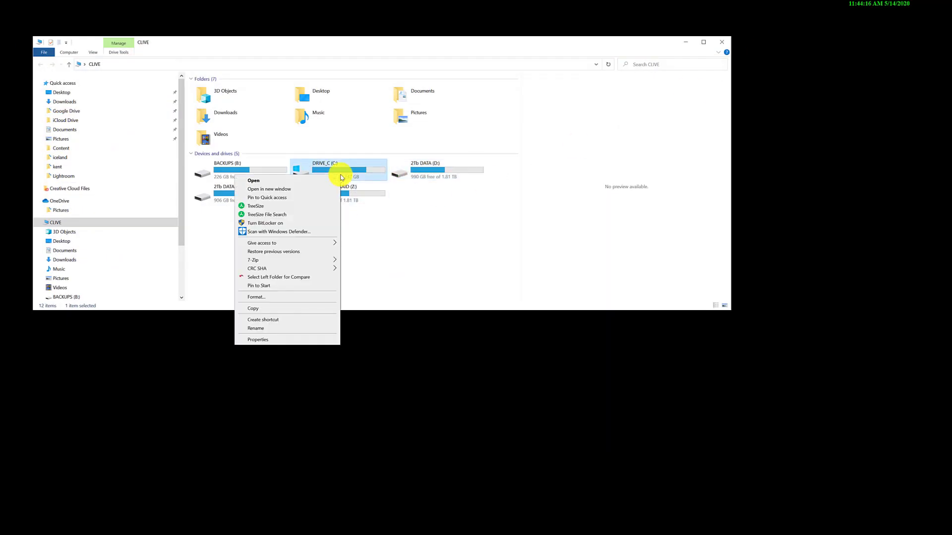
left_click(275, 218)
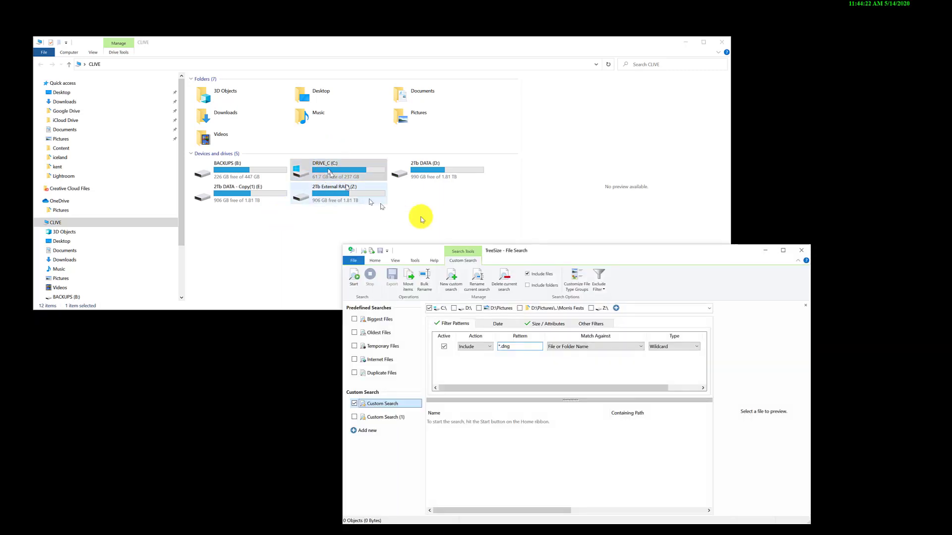
left_click(801, 251)
- Open TreeSize File Search for the 2Tb DATA (D:) drive
right_click(441, 175)
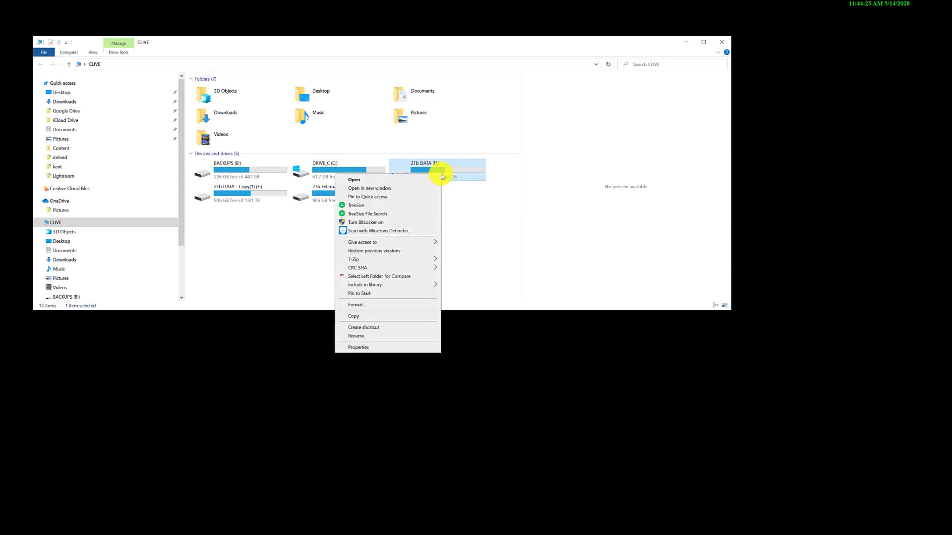
left_click(385, 217)
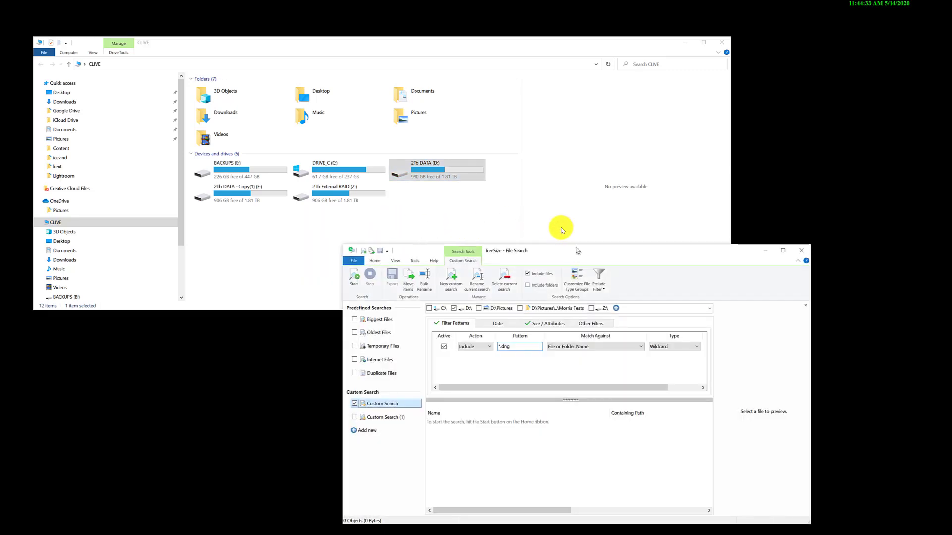
- Search drive D: for files matching *.dng with a minimum size of 100 MB
left_click_drag(575, 247, 498, 144)
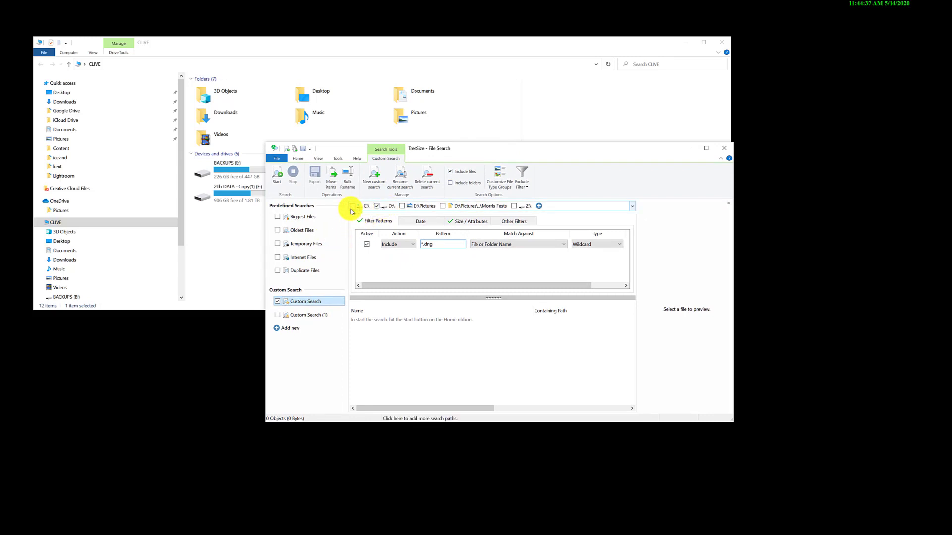
left_click(377, 206)
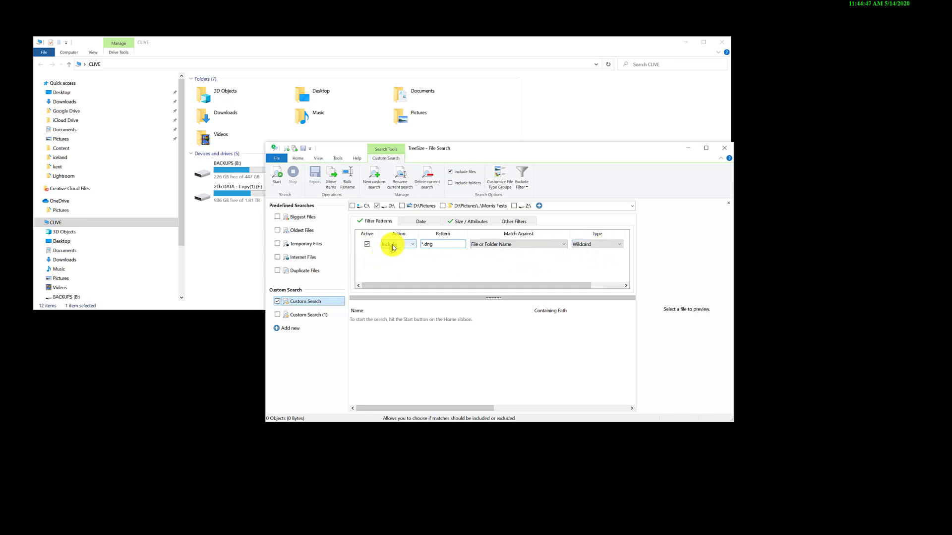
left_click(425, 246)
type("*.dng")
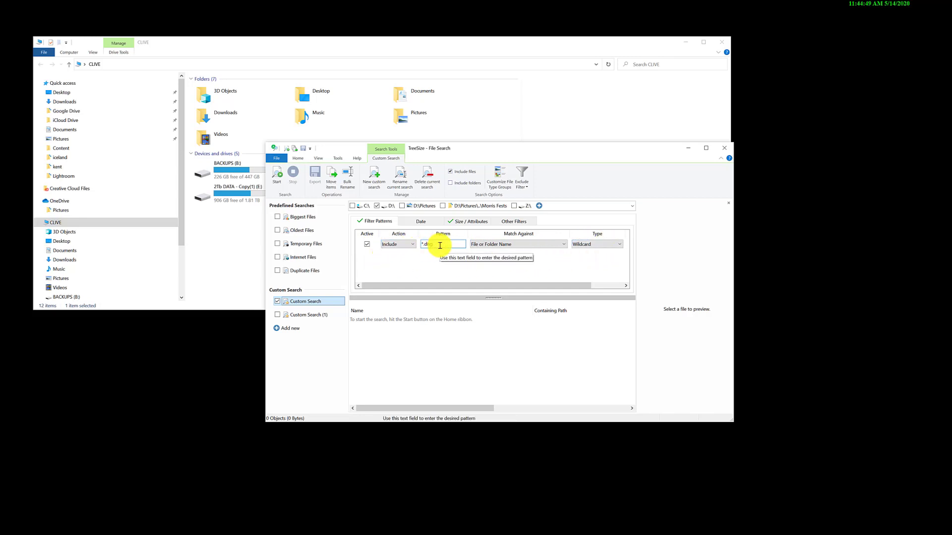
left_click(475, 223)
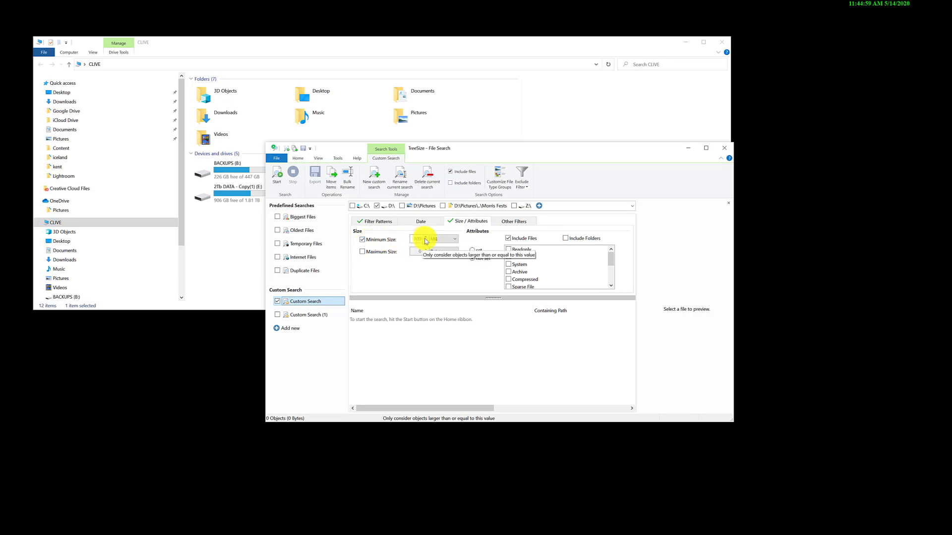
left_click(386, 224)
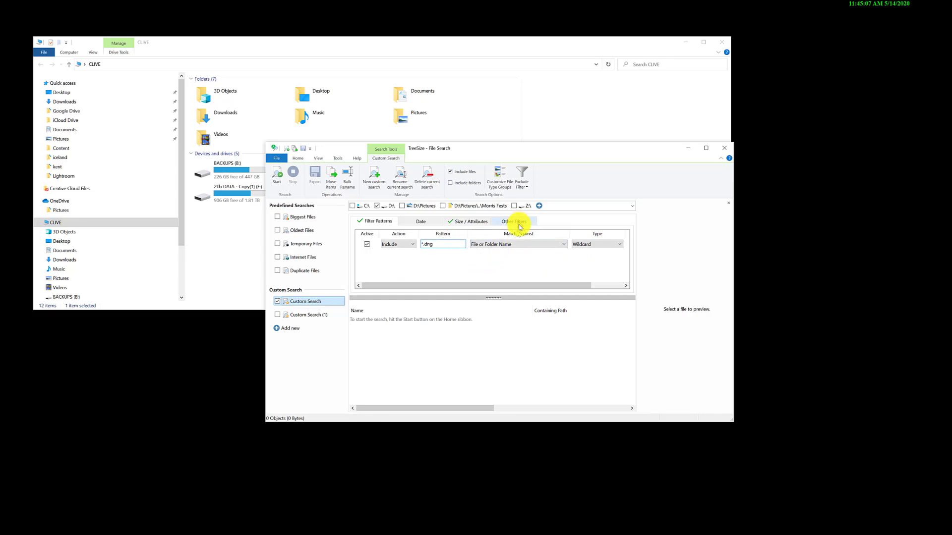
left_click(454, 224)
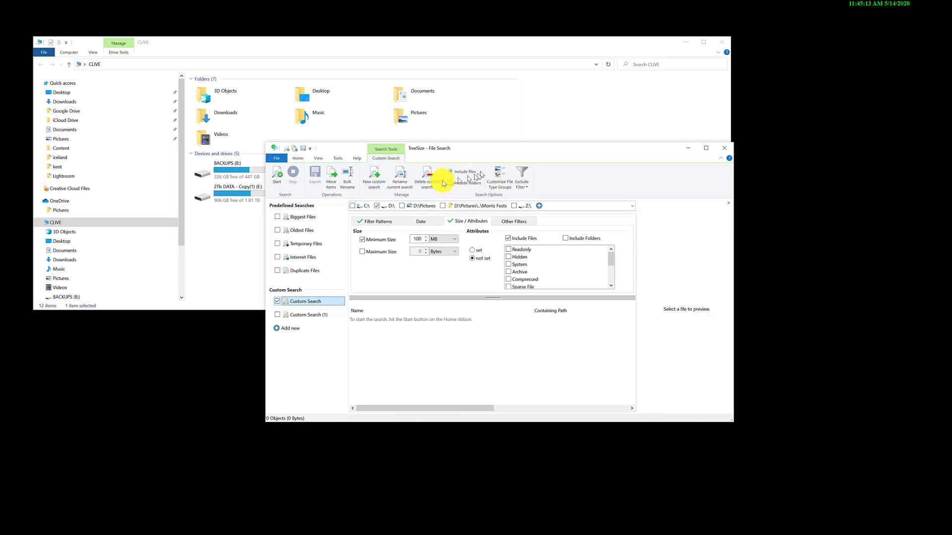
left_click(281, 174)
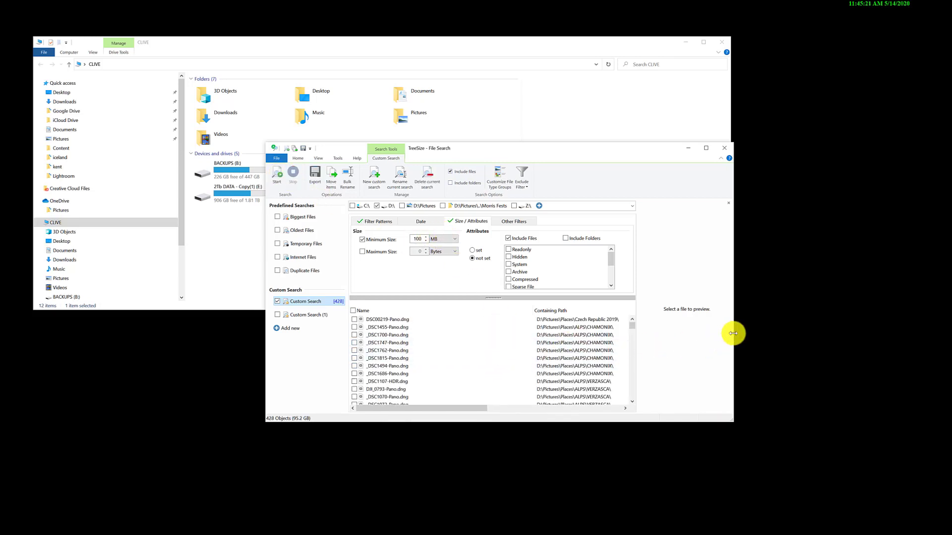
- Look through the found DNG files and the filter pattern in the widened window, and close File Search
left_click_drag(733, 333, 871, 314)
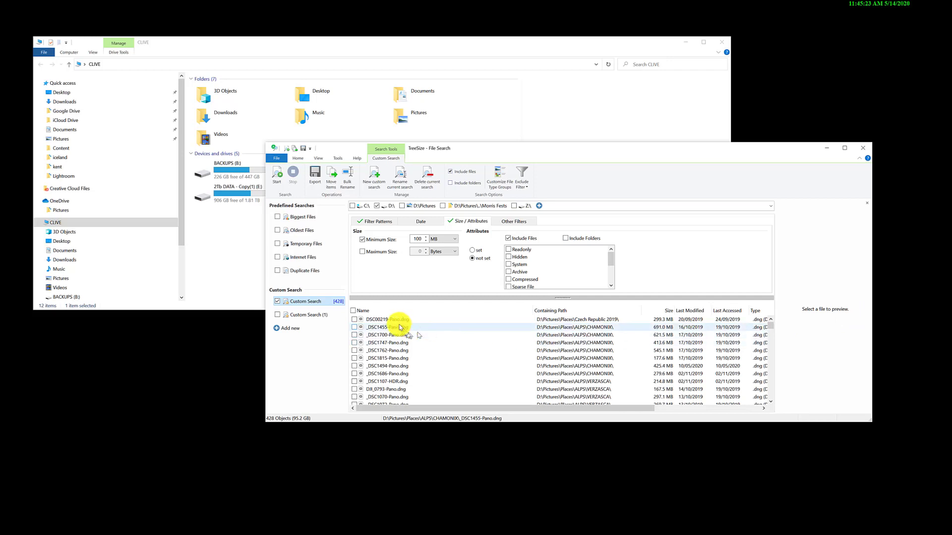
scroll(400, 327, "down", 3)
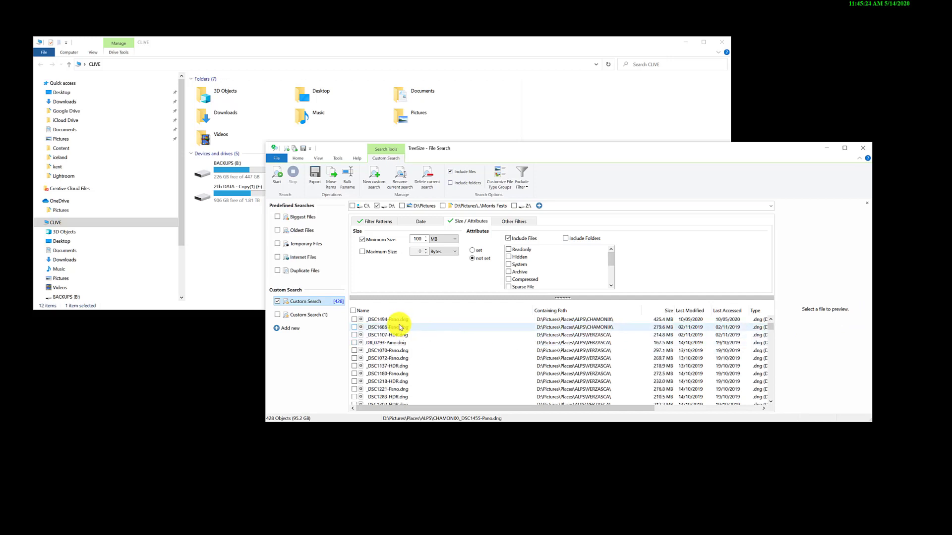
left_click(385, 221)
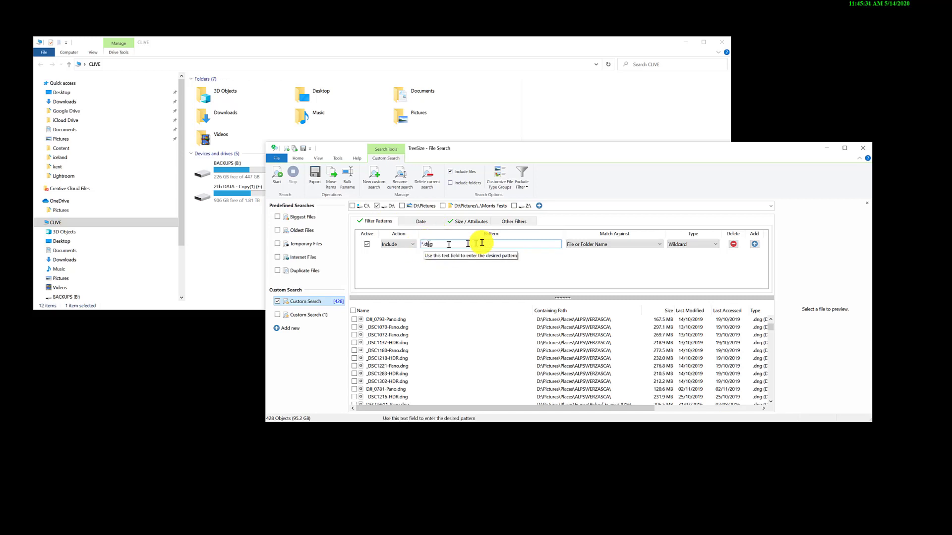
scroll(495, 372, "down", 5)
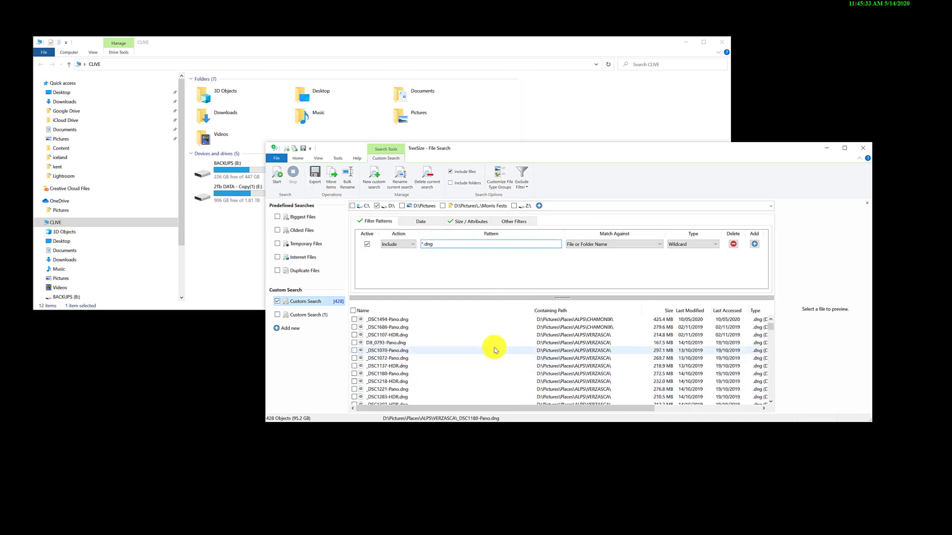
scroll(645, 337, "up", 5)
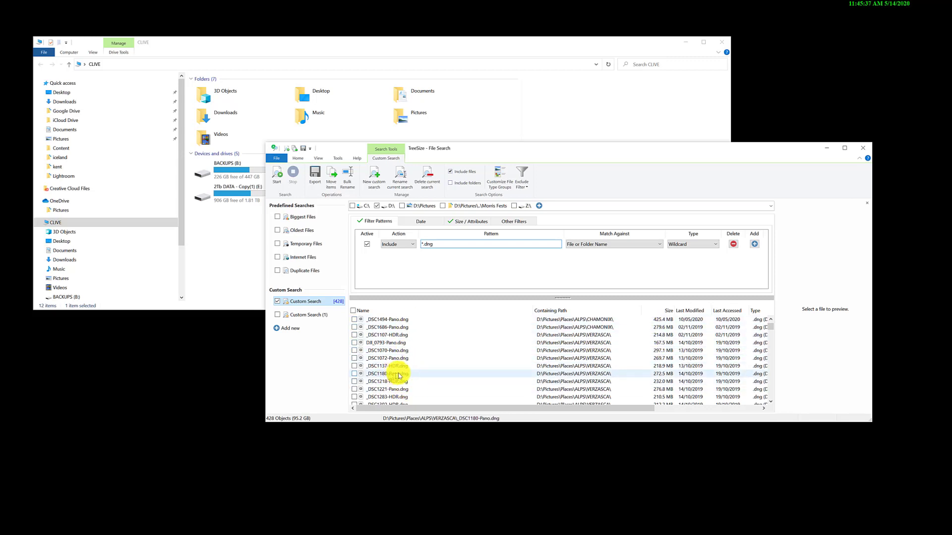
mouse_move(399, 376)
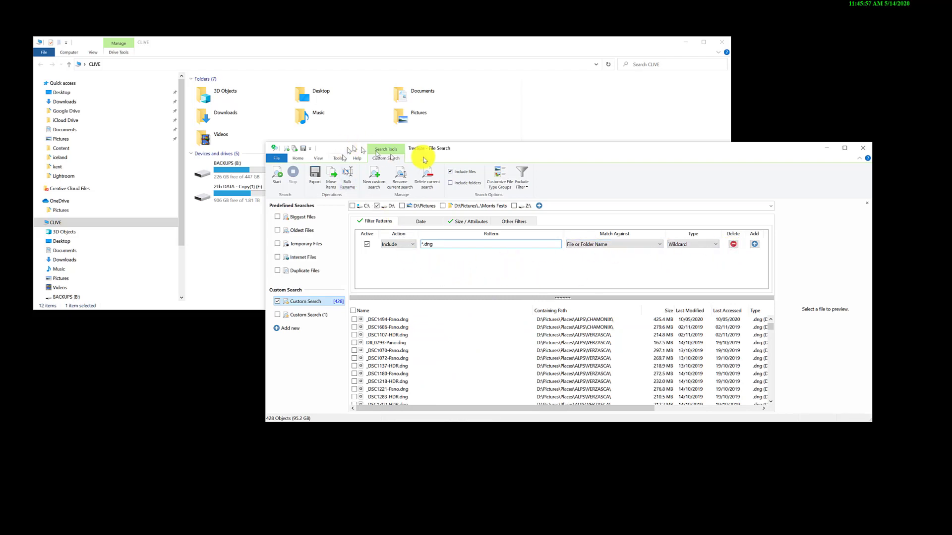
left_click_drag(486, 150, 399, 132)
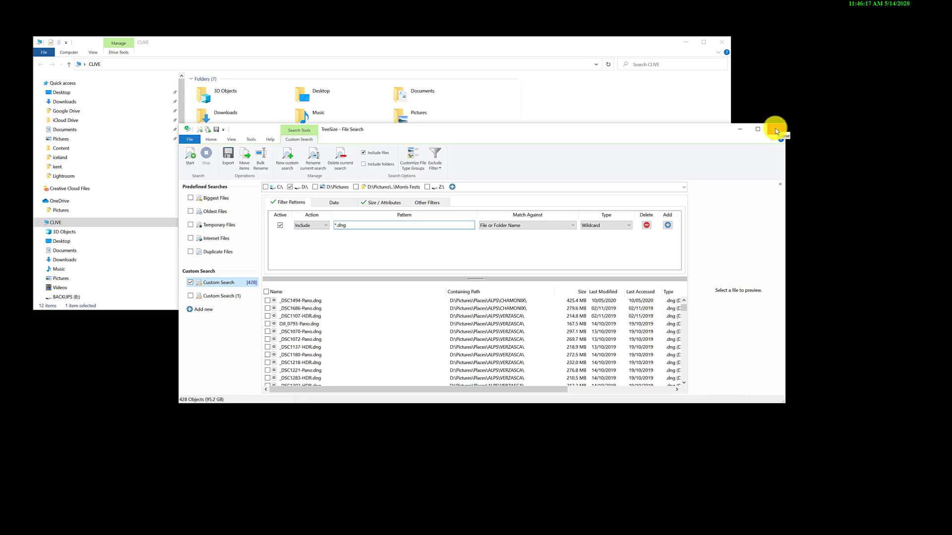
left_click(776, 131)
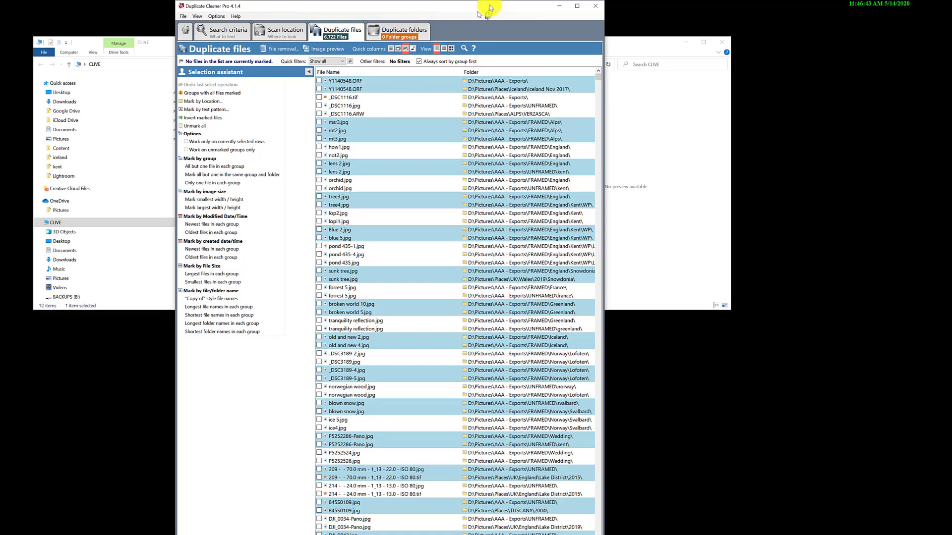
- In Duplicate Cleaner Pro, review the image-mode search criteria and the scan location D:\Pictures with its subfolders
left_click_drag(489, 6, 516, 26)
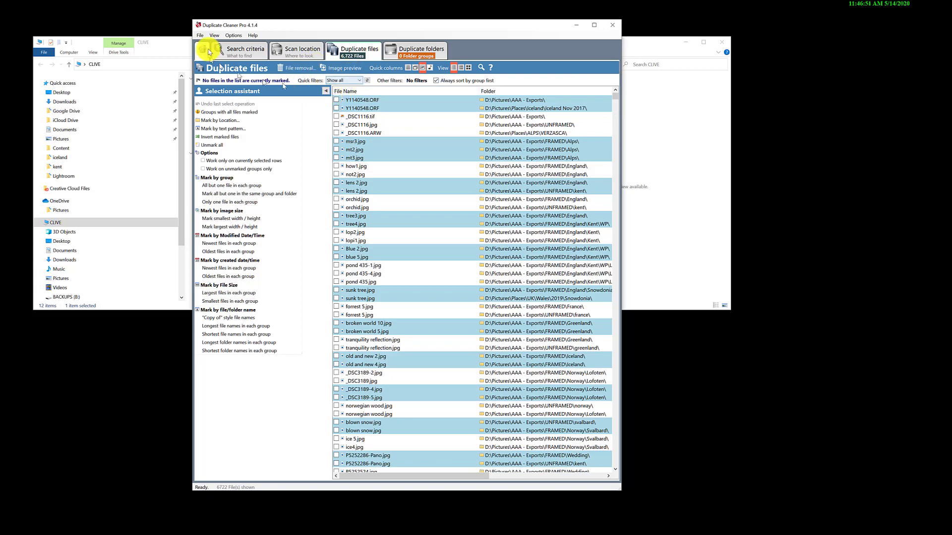
left_click(243, 54)
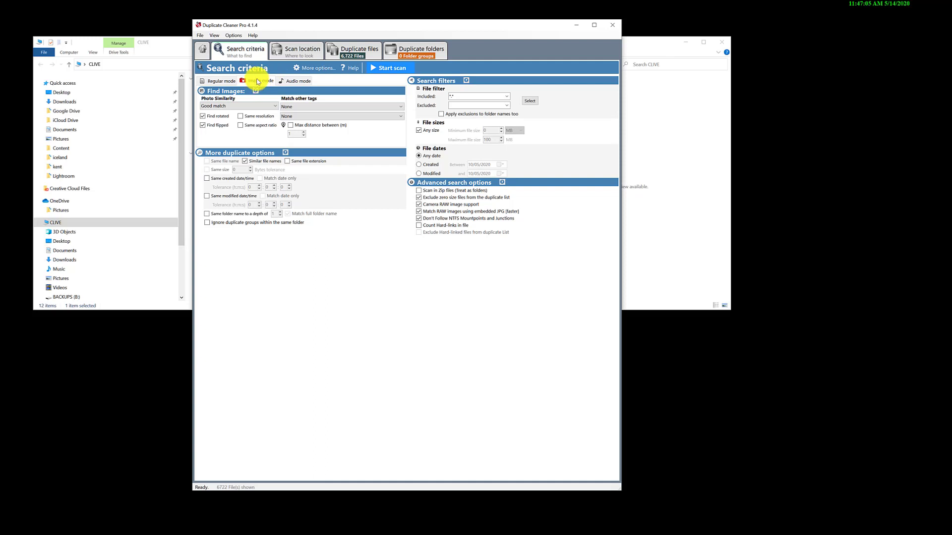
left_click(460, 94)
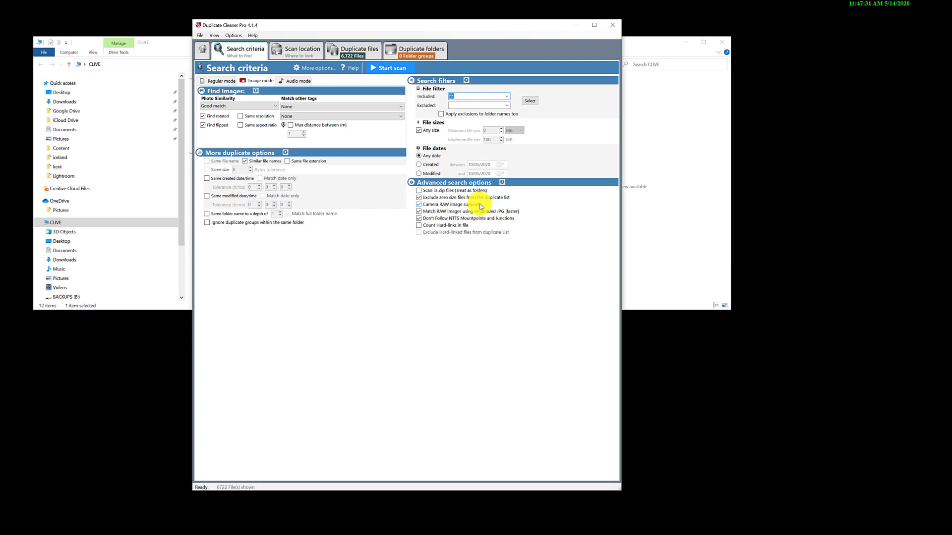
left_click(293, 53)
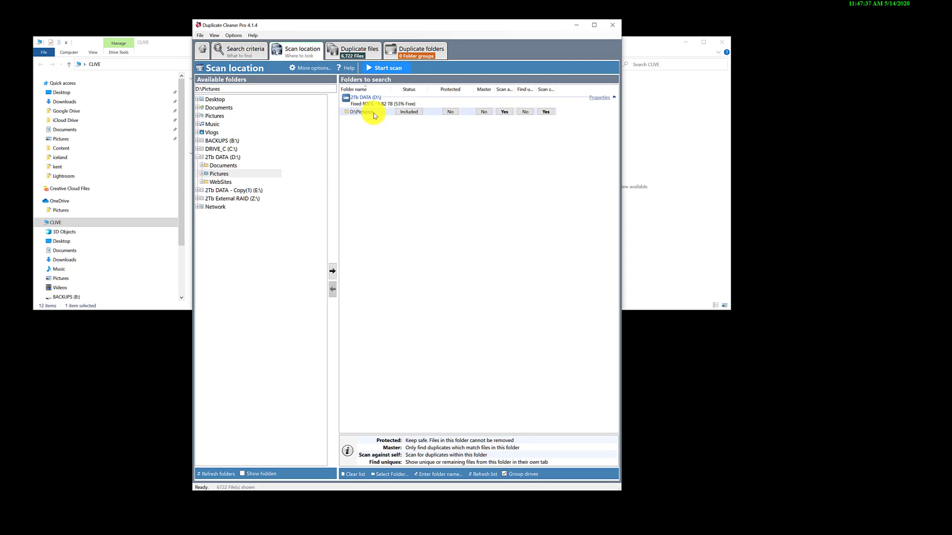
left_click(202, 176)
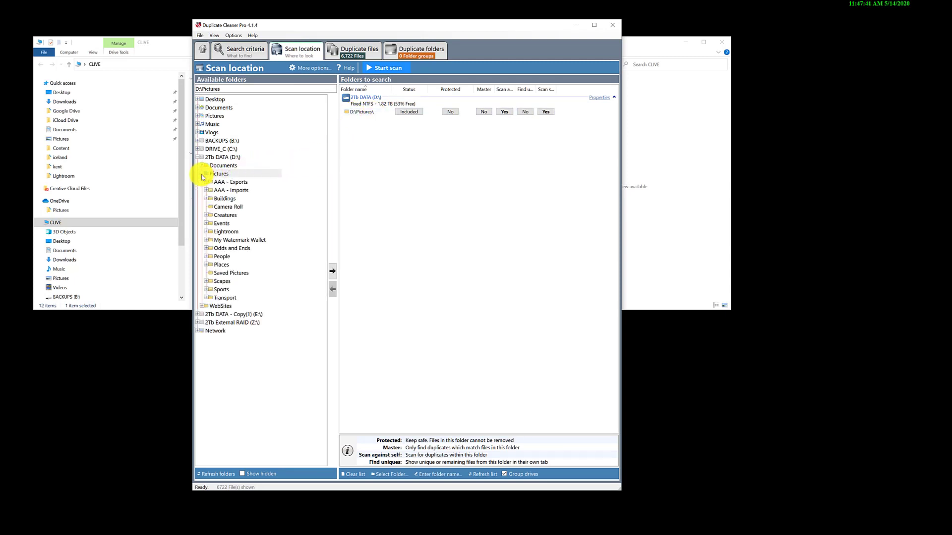
left_click(202, 176)
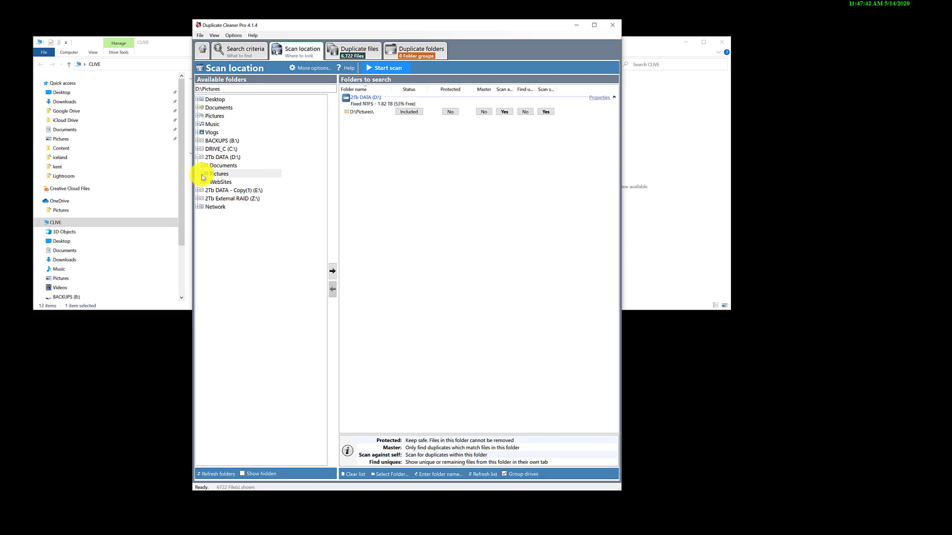
- Show the duplicate files found, and view msr3.jpg from the FRAMED\Alps folder clear of the list
left_click(369, 52)
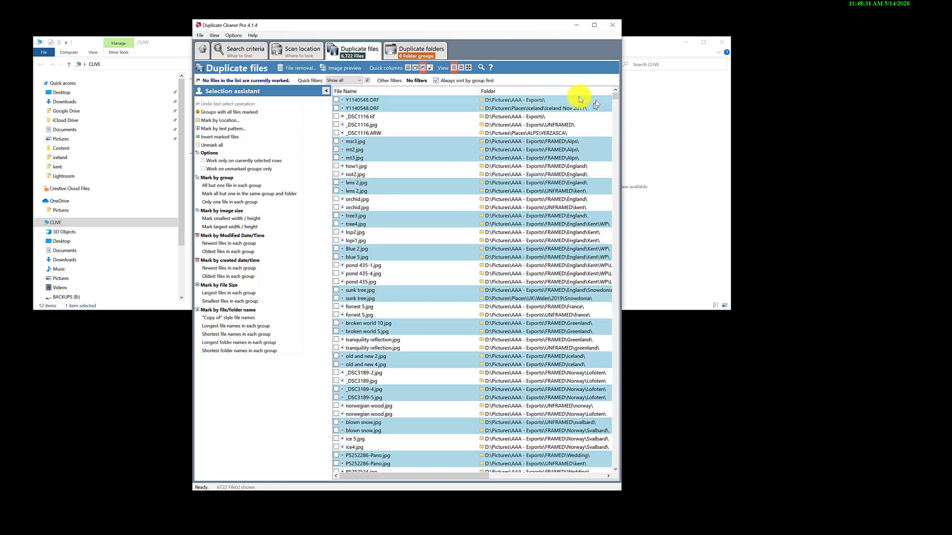
left_click(528, 100)
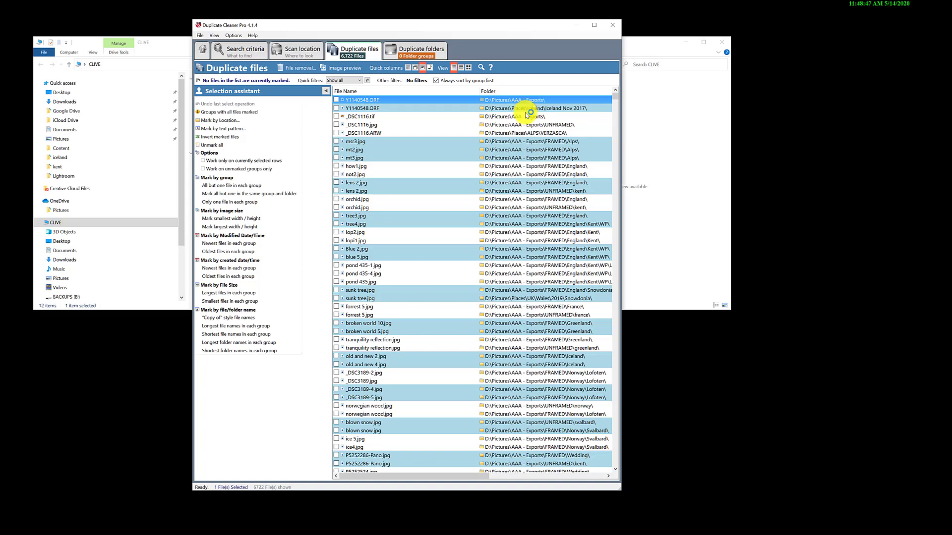
double_click(365, 142)
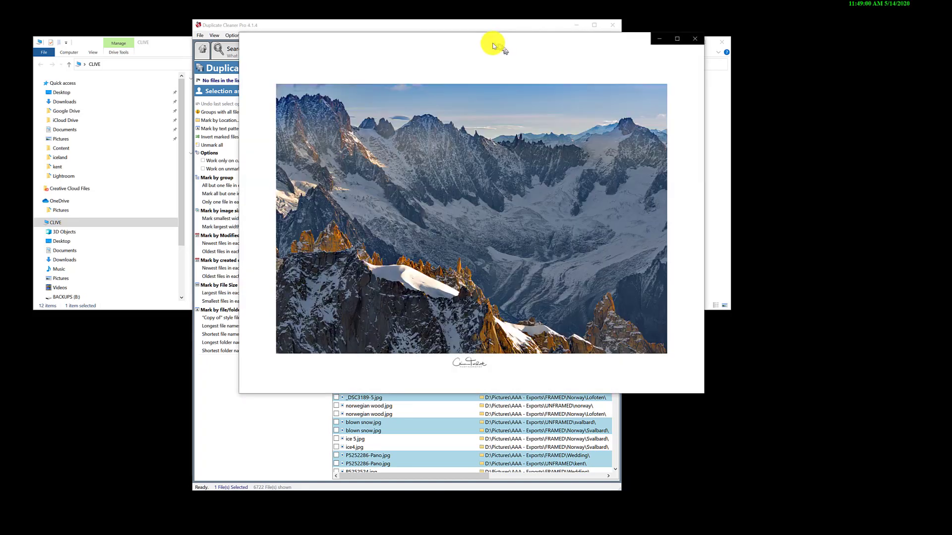
left_click_drag(486, 42, 587, 74)
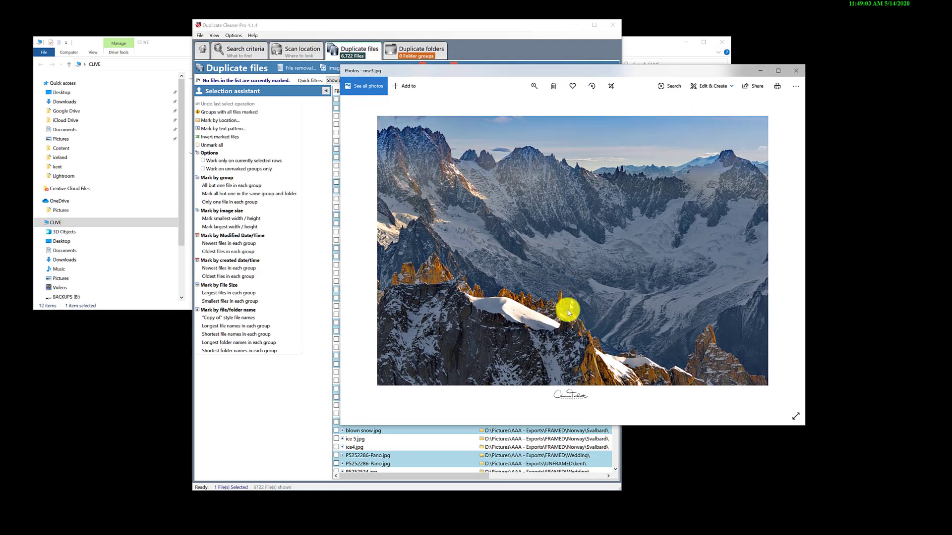
left_click_drag(612, 74, 631, 204)
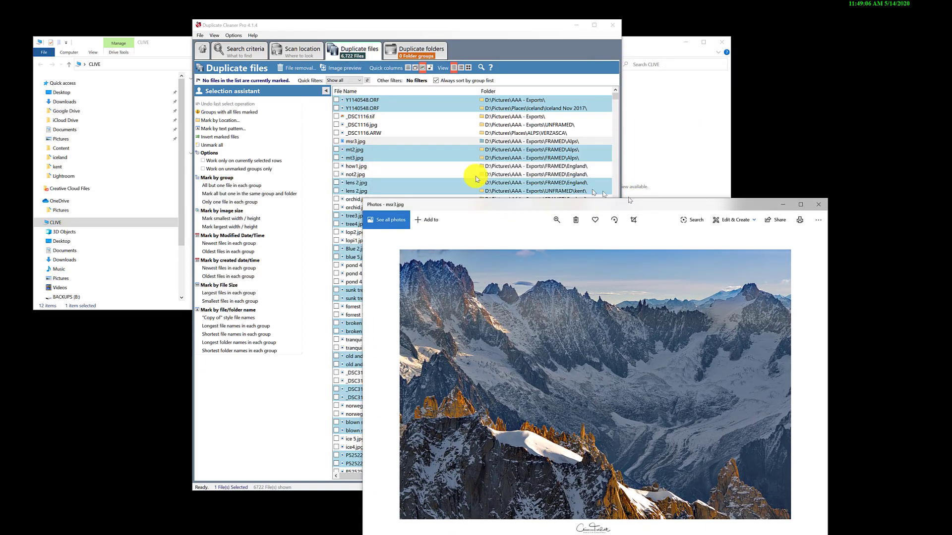
- Open the duplicate mt2.jpg and arrange it side by side with msr3.jpg to compare the two photos
left_click(366, 150)
double_click(365, 149)
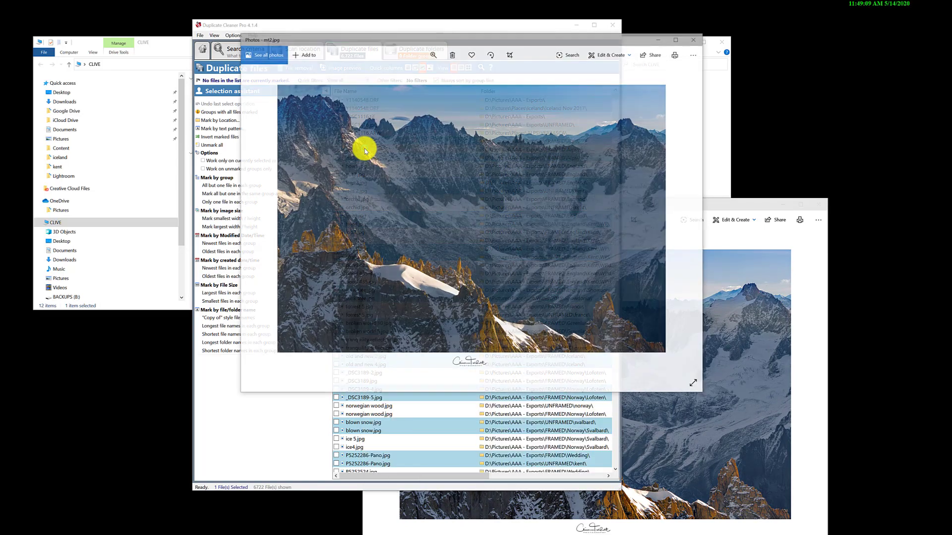
left_click_drag(568, 46, 383, 171)
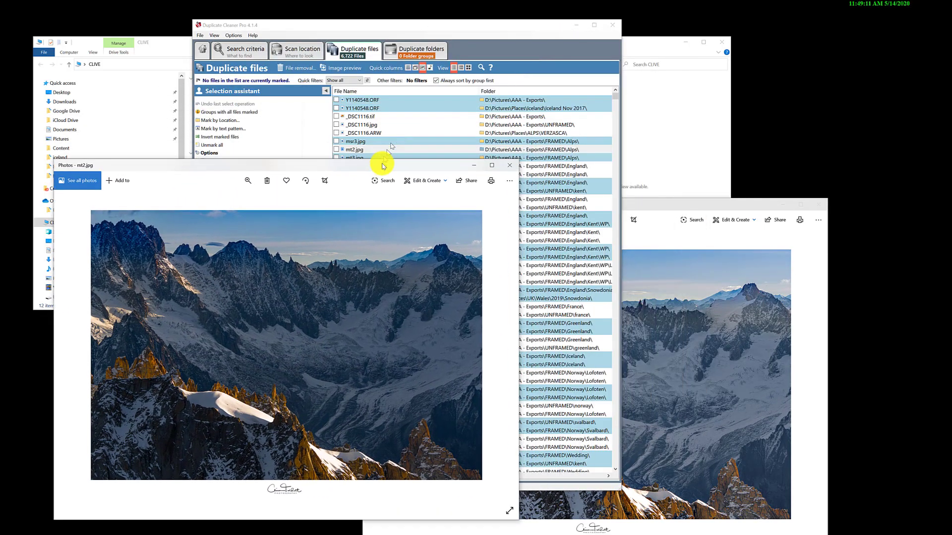
left_click(696, 206)
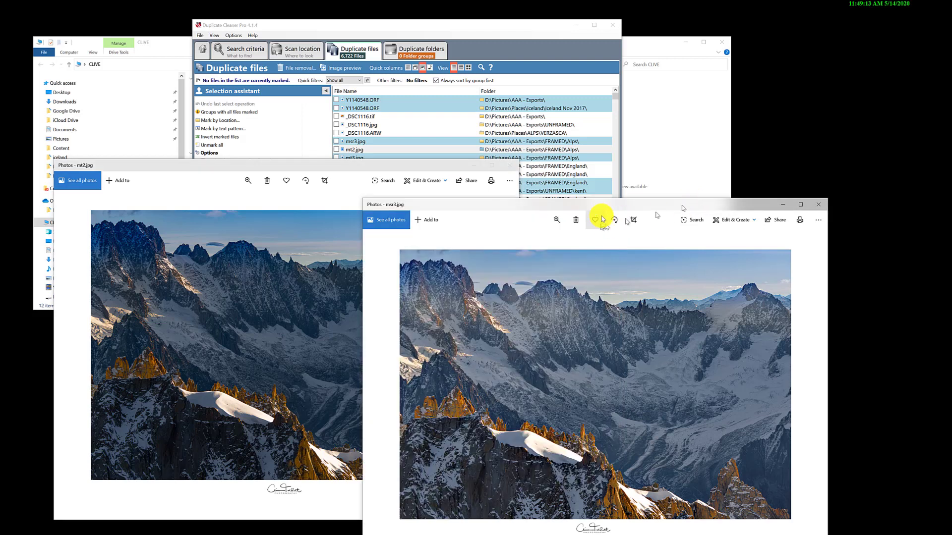
left_click_drag(594, 206, 628, 163)
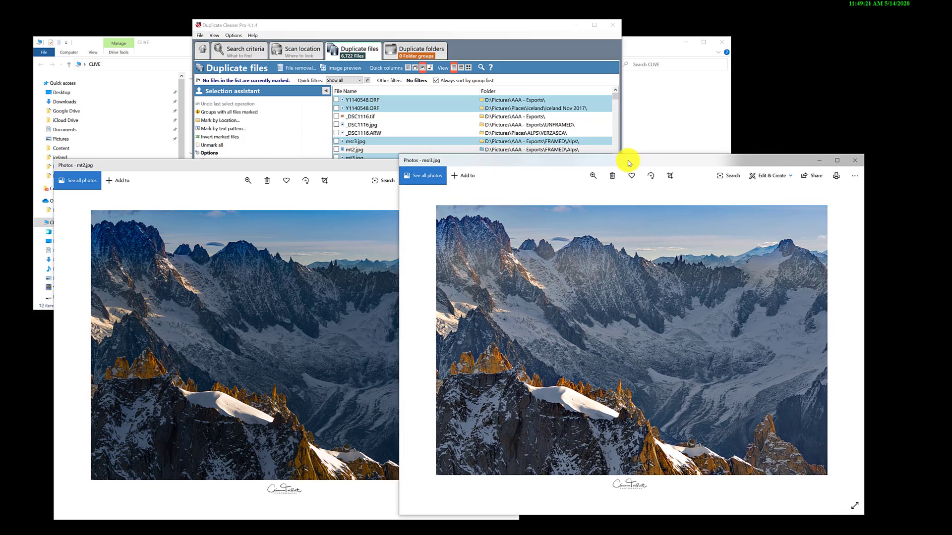
left_click_drag(629, 163, 627, 167)
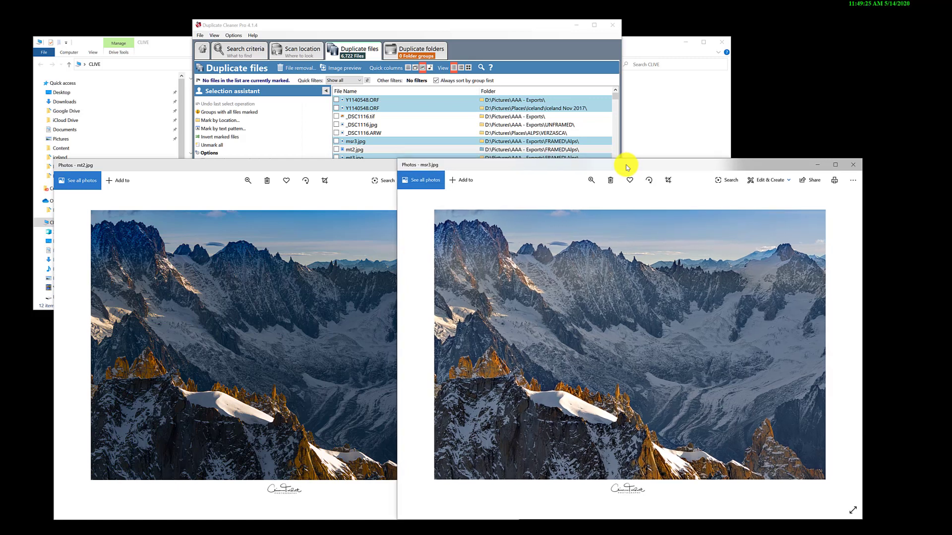
- Open mt3.jpg from the same duplicate group and place it between the other two photos for comparison
left_click_drag(627, 170, 626, 244)
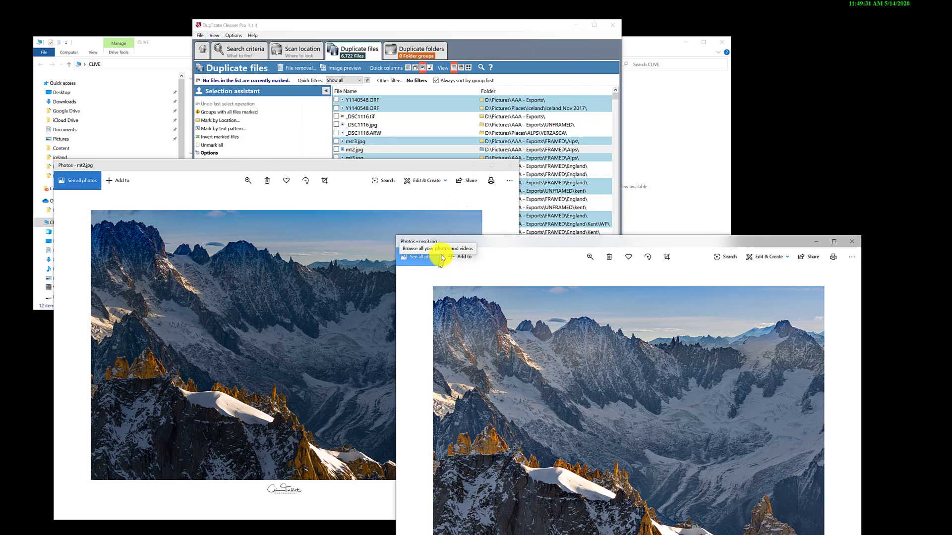
double_click(400, 158)
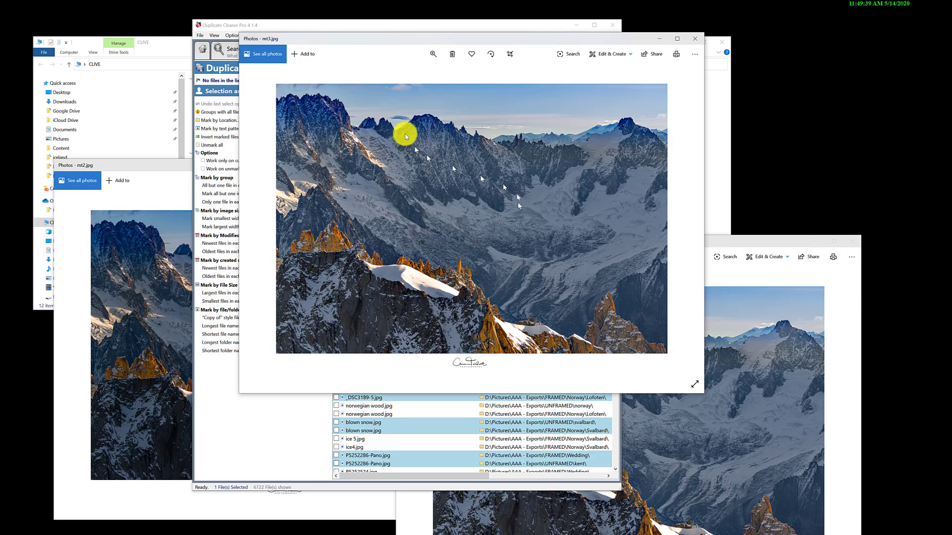
left_click_drag(502, 46, 524, 237)
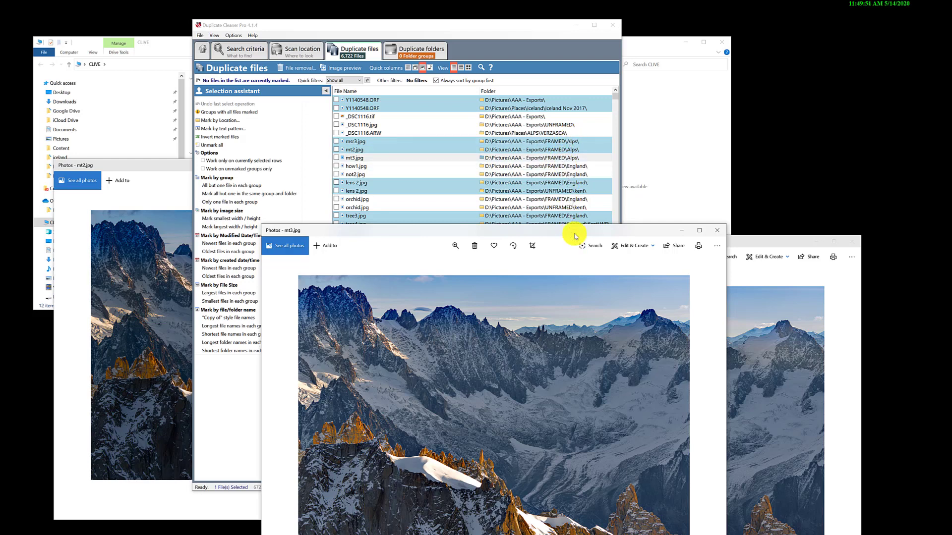
left_click_drag(576, 237, 562, 222)
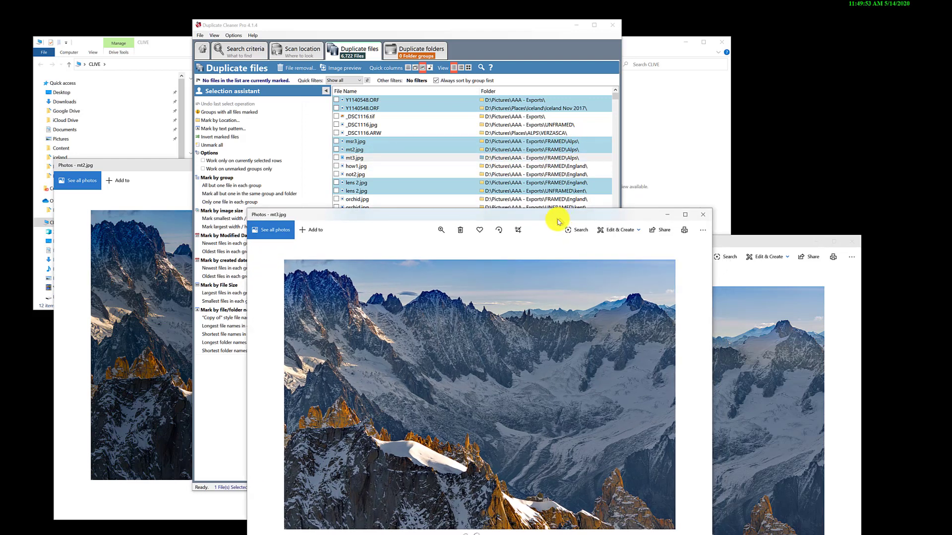
- Close the mt3.jpg, msr3.jpg and mt2.jpg photo windows
left_click(703, 220)
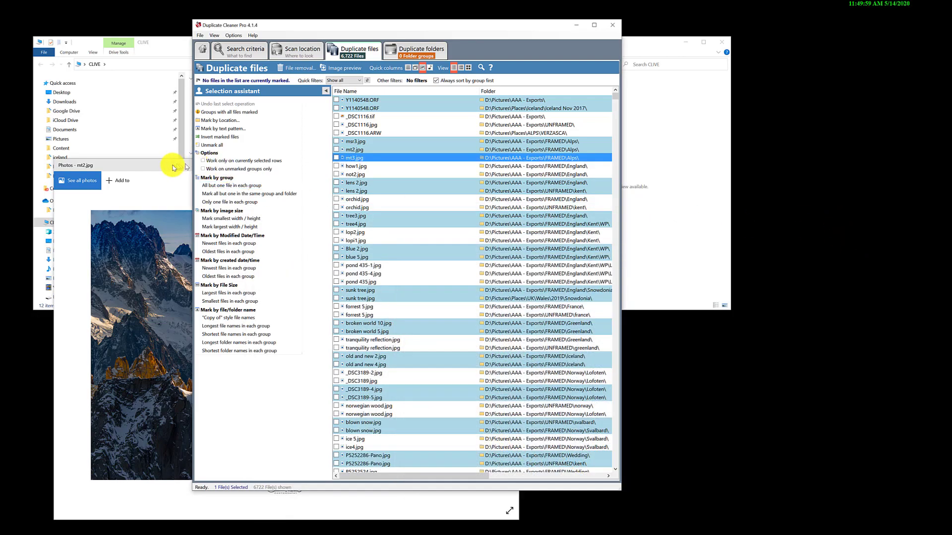
left_click(173, 166)
left_click(509, 166)
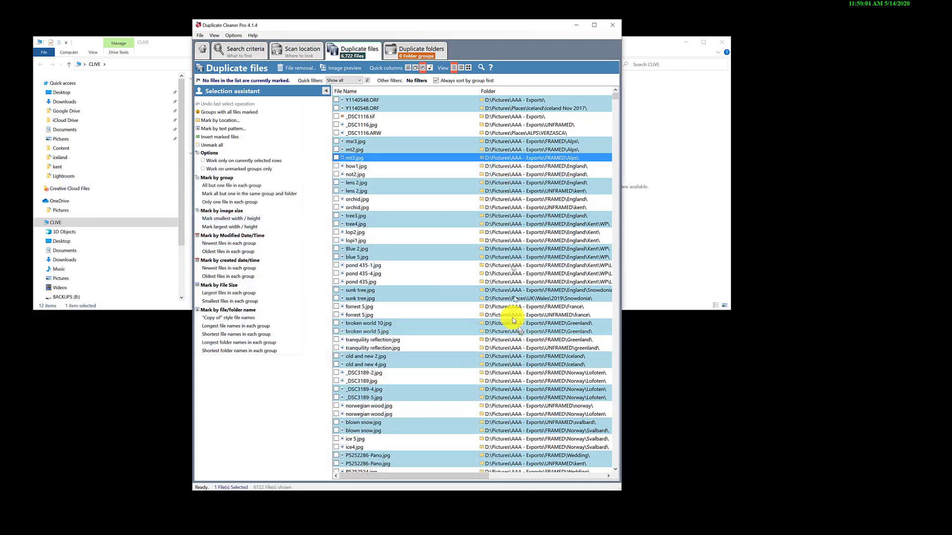
- Look through the duplicate file groups from the AAA - Exports folders, down to the Iceland photos
scroll(495, 307, "down", 8)
scroll(492, 306, "down", 10)
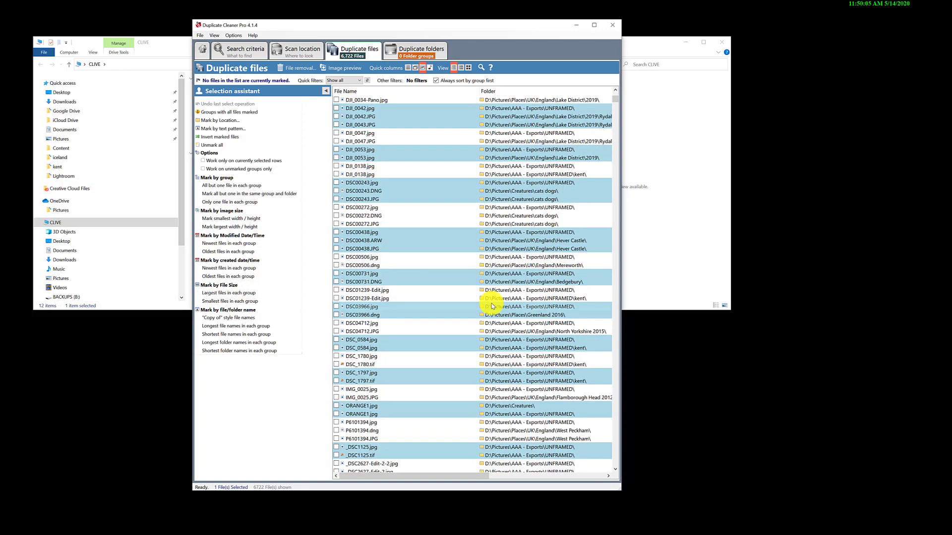
scroll(492, 307, "down", 9)
scroll(491, 306, "down", 4)
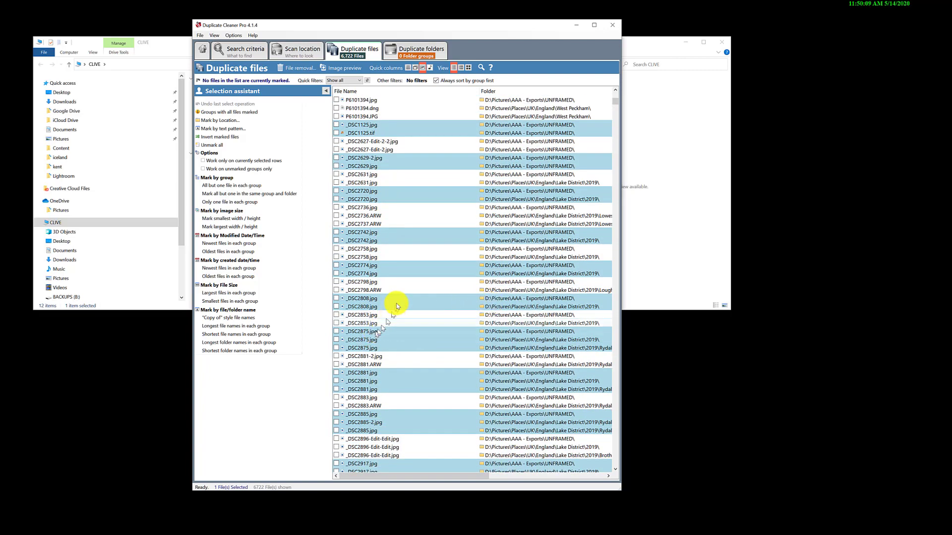
scroll(396, 307, "down", 10)
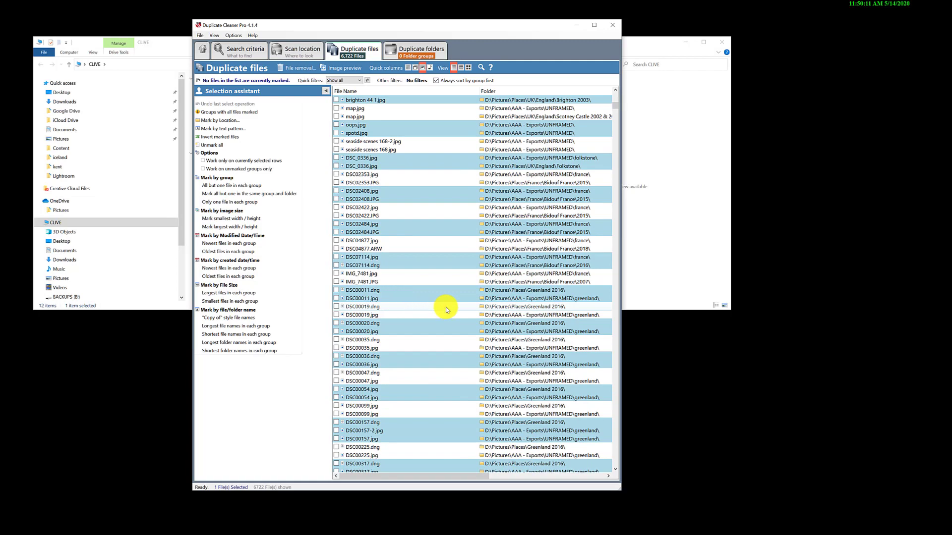
scroll(445, 307, "down", 15)
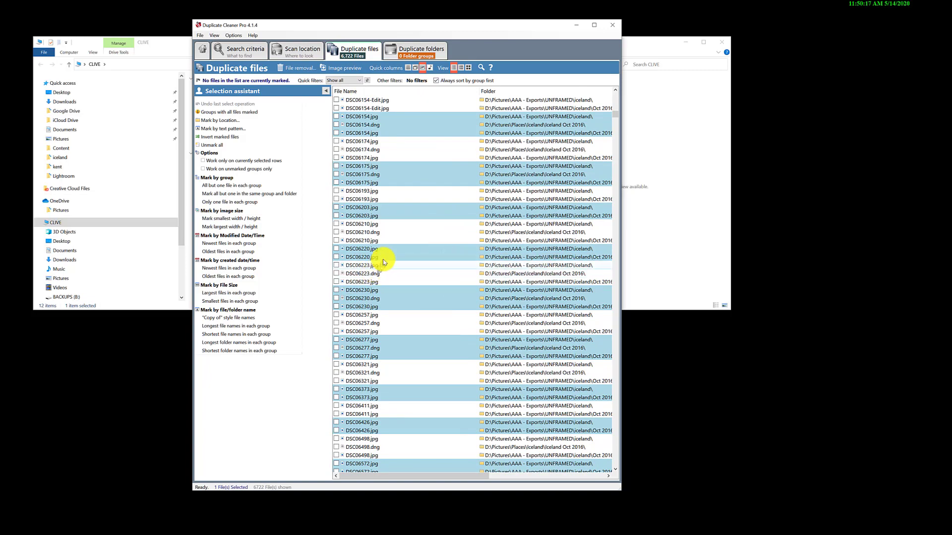
scroll(386, 258, "down", 12)
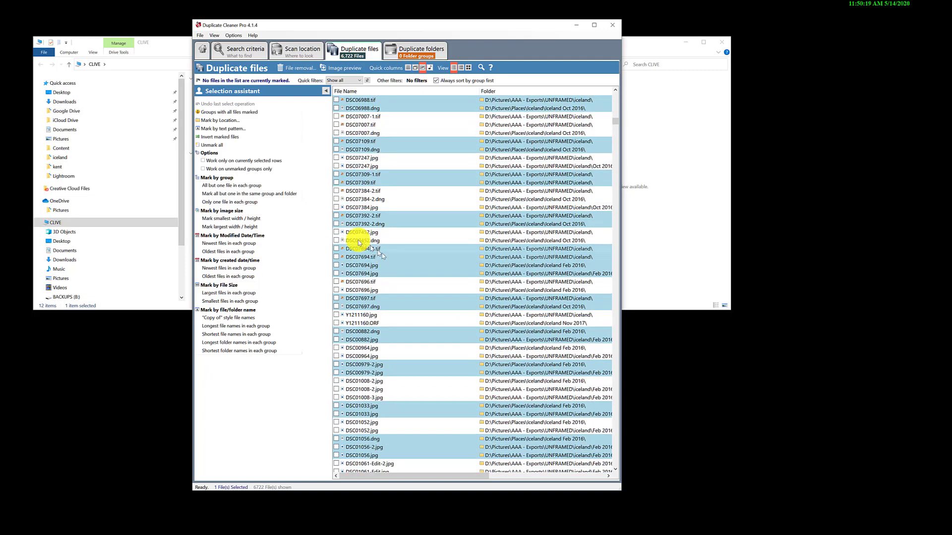
- Mark DSC07694-1.tif and DSC07694.tif for deletion, and unmark both files again
left_click(336, 248)
left_click(336, 257)
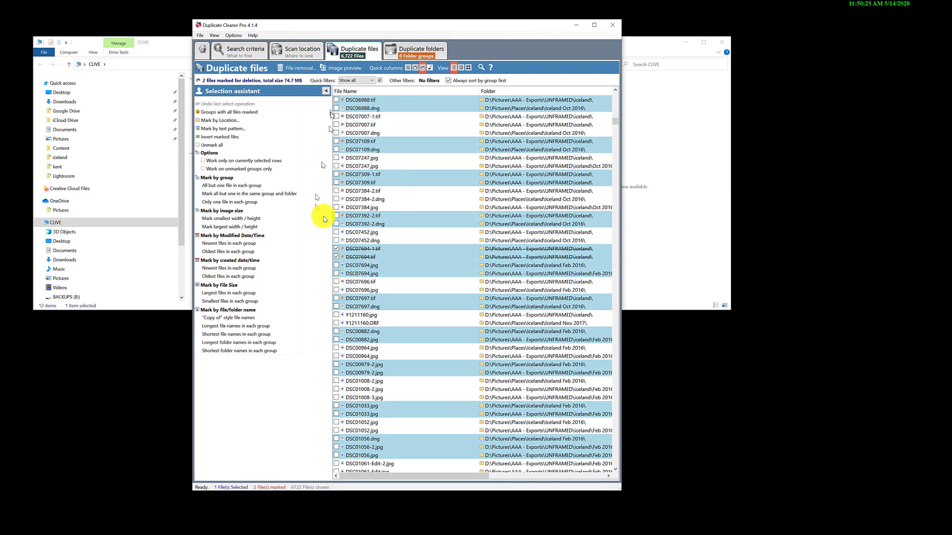
left_click(336, 249)
left_click(336, 256)
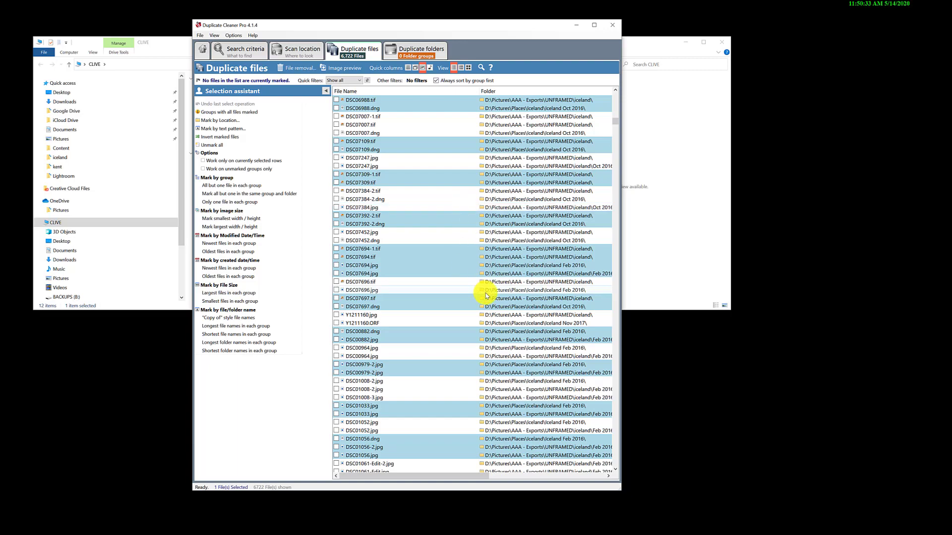
- Examine the duplicate groups of the Iceland, Ireland and Kent photos, comparing file types and folders
scroll(486, 296, "down", 20)
scroll(488, 296, "down", 15)
scroll(488, 296, "down", 15)
scroll(466, 337, "down", 10)
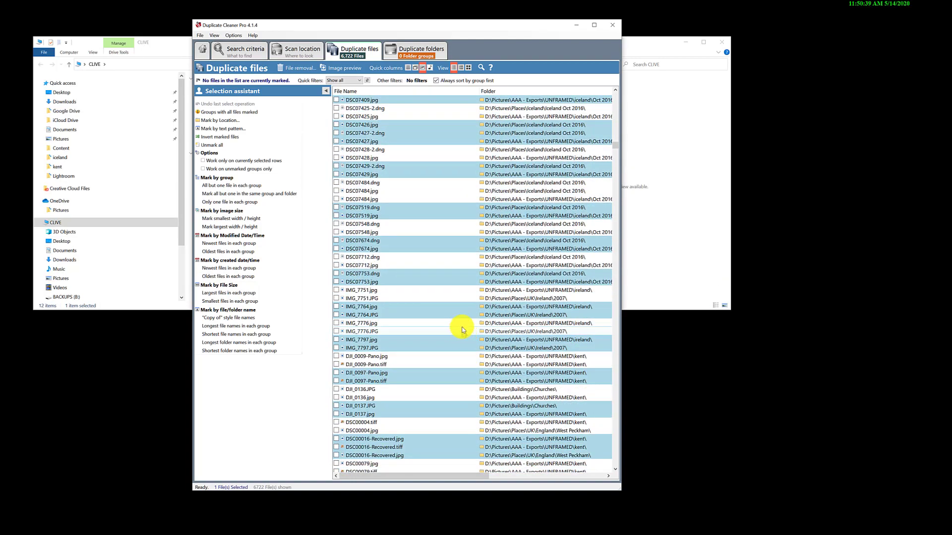
scroll(462, 330, "up", 15)
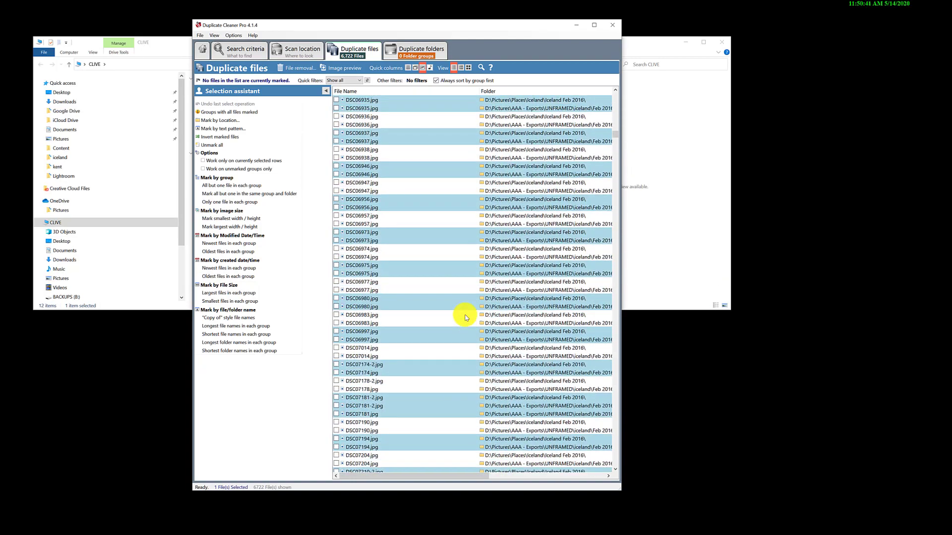
scroll(466, 318, "up", 10)
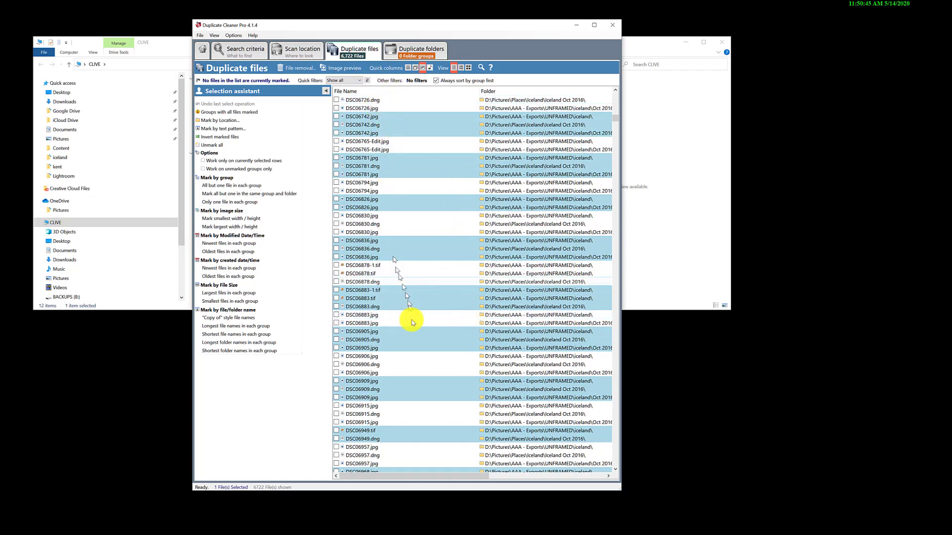
scroll(413, 388, "down", 15)
scroll(412, 387, "down", 15)
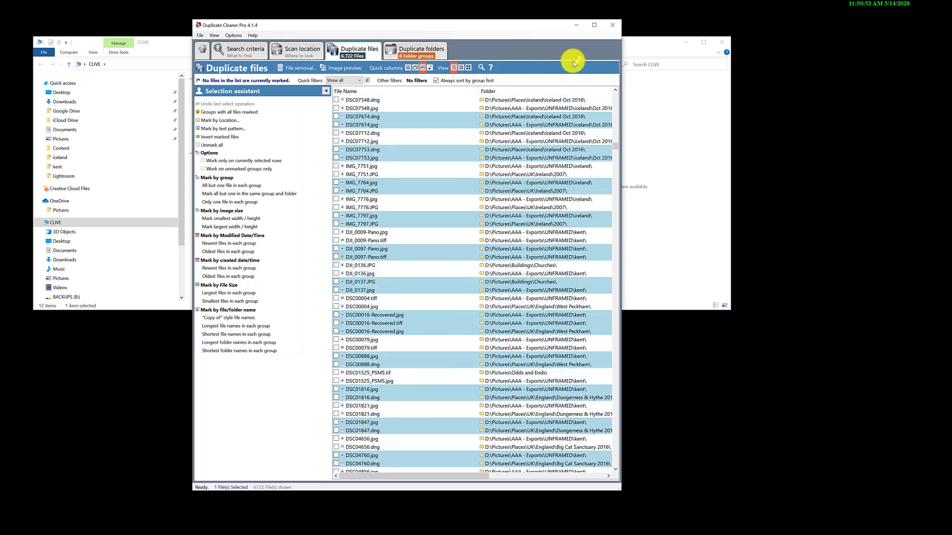
- Move Duplicate Cleaner Pro clear of File Explorer and compare the 2Tb DATA (D:), 2Tb DATA - Copy(1) (E:) and 2Tb External RAID (Z:) drives
left_click_drag(533, 25, 551, 19)
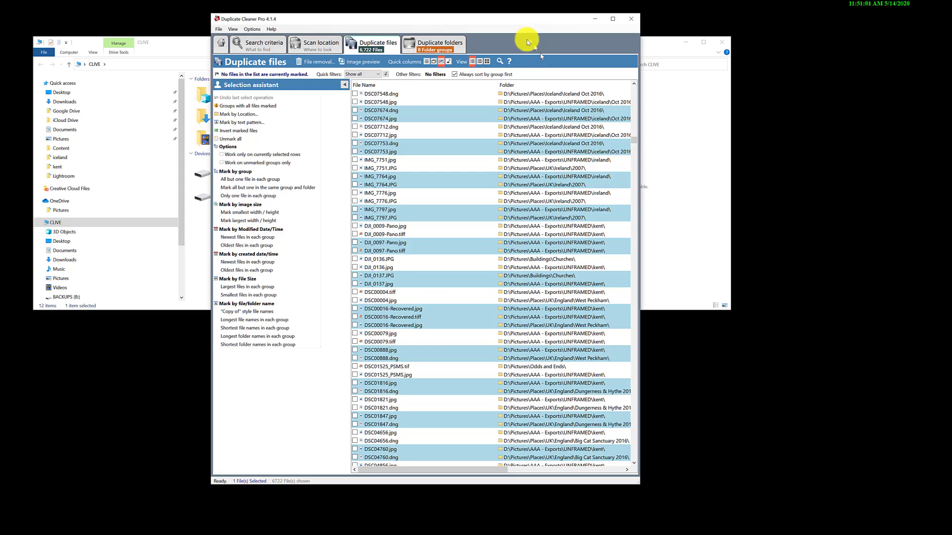
mouse_move(494, 21)
left_mouse_down()
mouse_move(508, 33)
mouse_move(506, 21)
left_mouse_up()
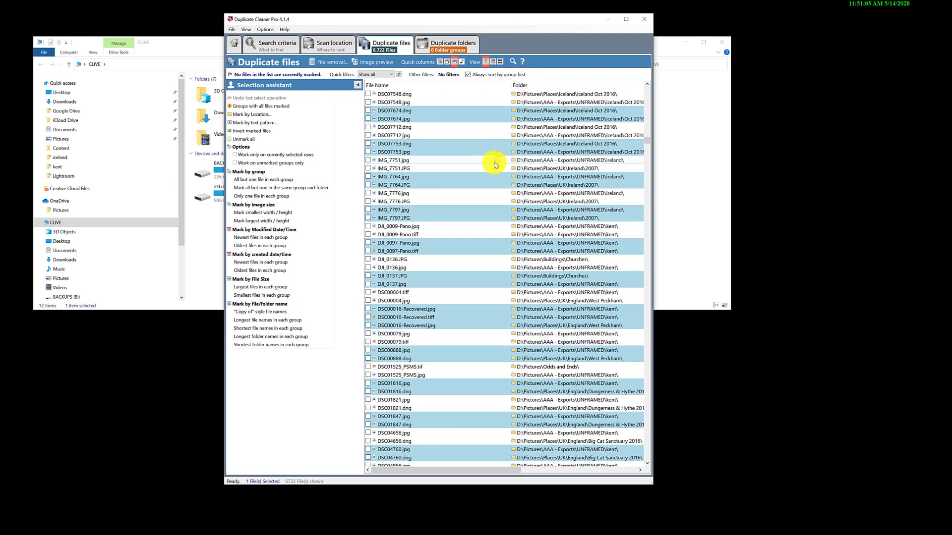
left_click_drag(530, 22, 534, 293)
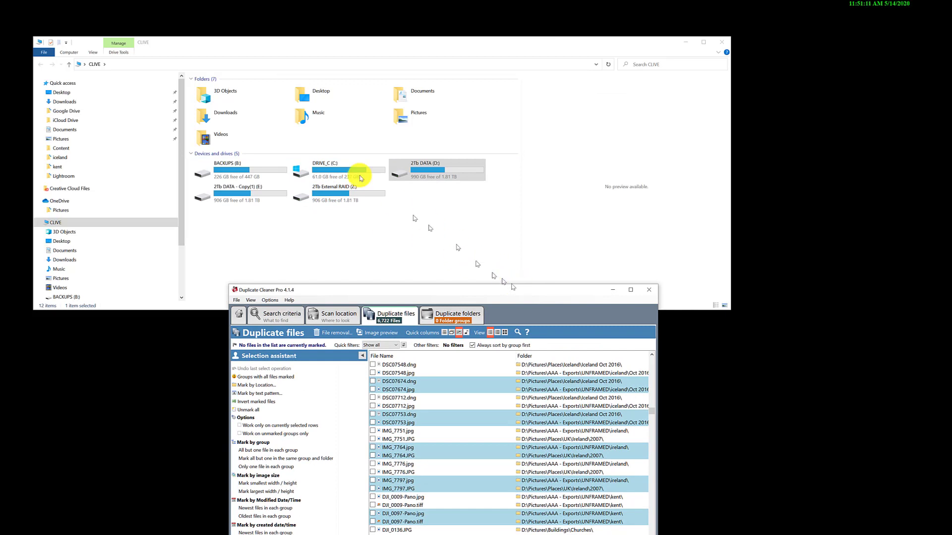
left_click_drag(396, 171, 421, 175)
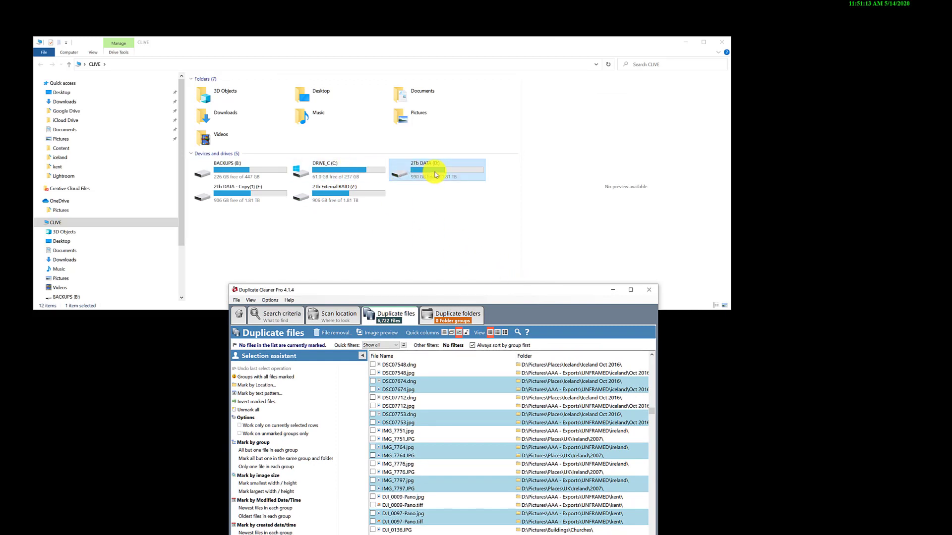
left_click(236, 196)
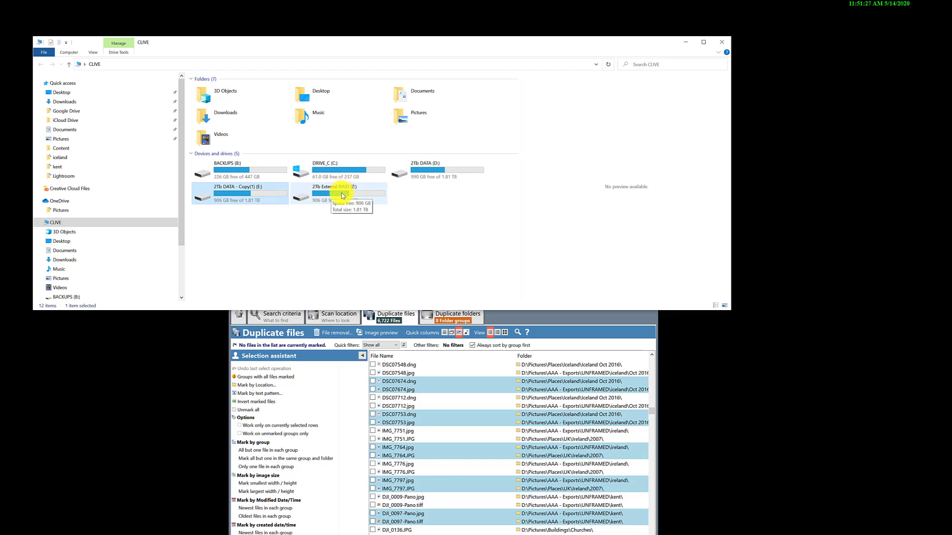
left_click(531, 314)
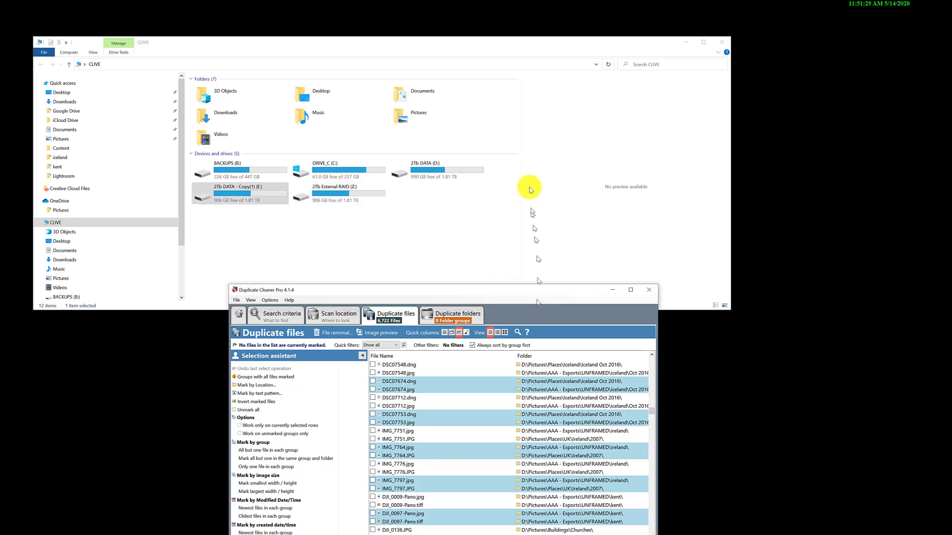
- Bring Duplicate Cleaner Pro back up over File Explorer and close both windows
left_click_drag(495, 290, 518, 42)
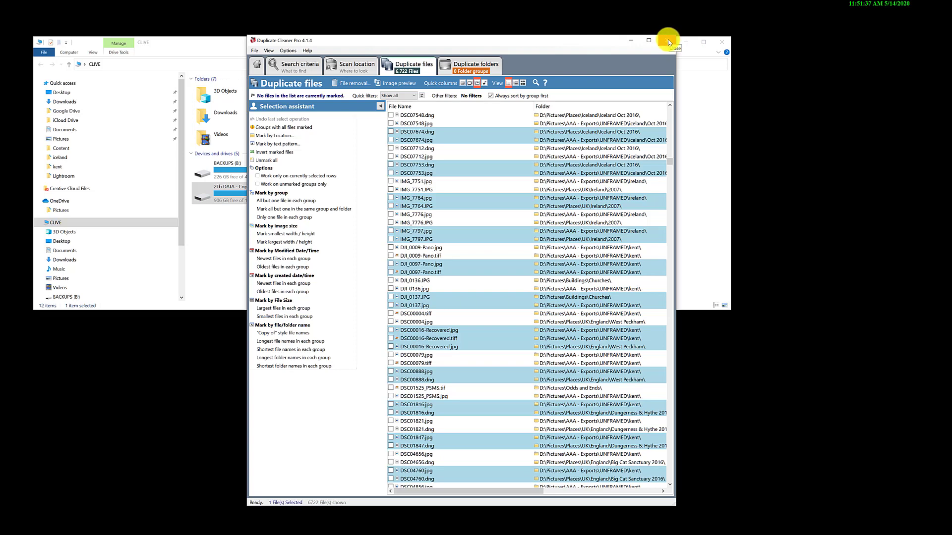
left_click(668, 41)
left_click(724, 43)
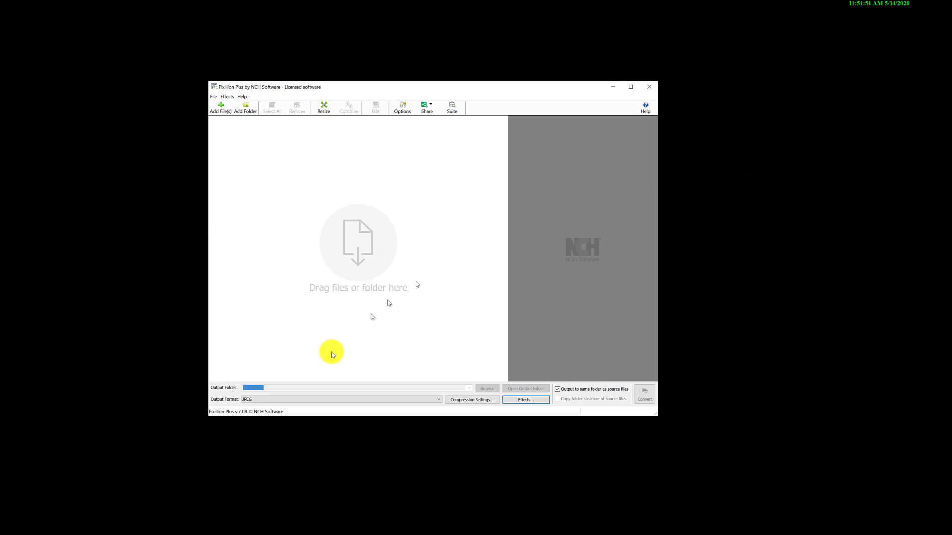
- In Pixillion Plus, examine the available output formats and the overwrite options without changing any setting
left_click(330, 400)
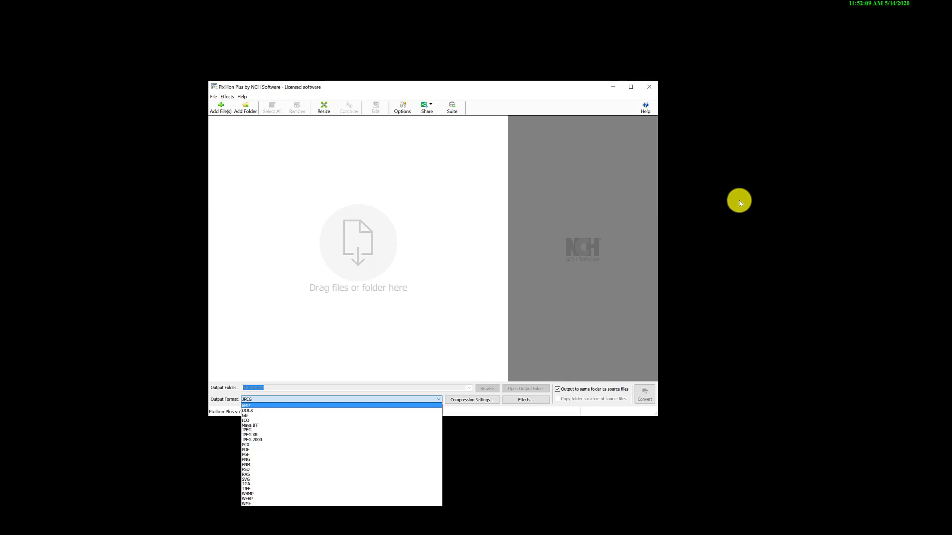
left_click(478, 411)
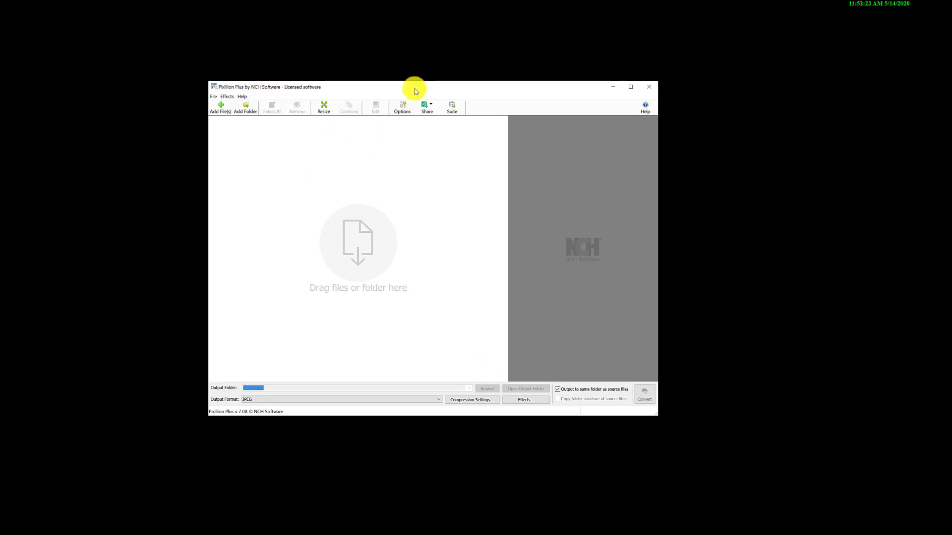
left_click_drag(415, 89, 418, 60)
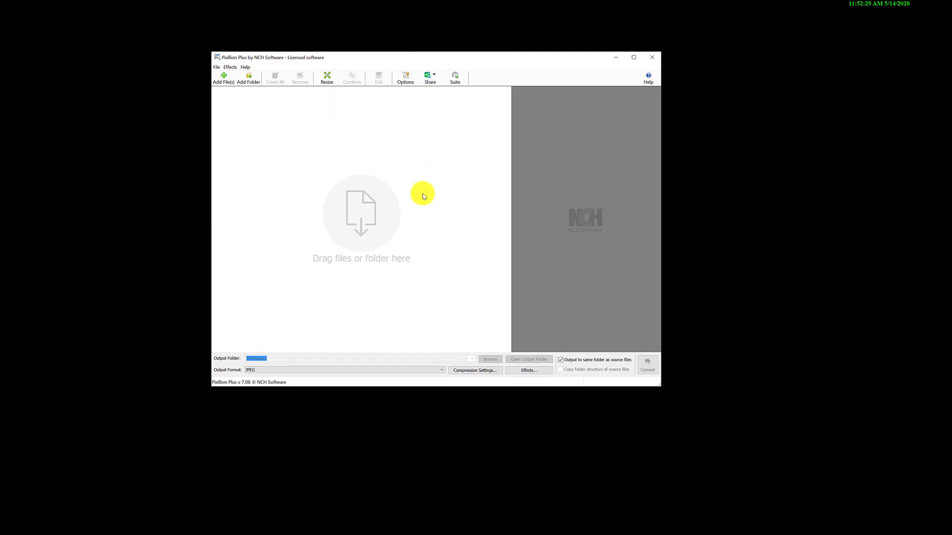
left_click_drag(491, 57, 399, 69)
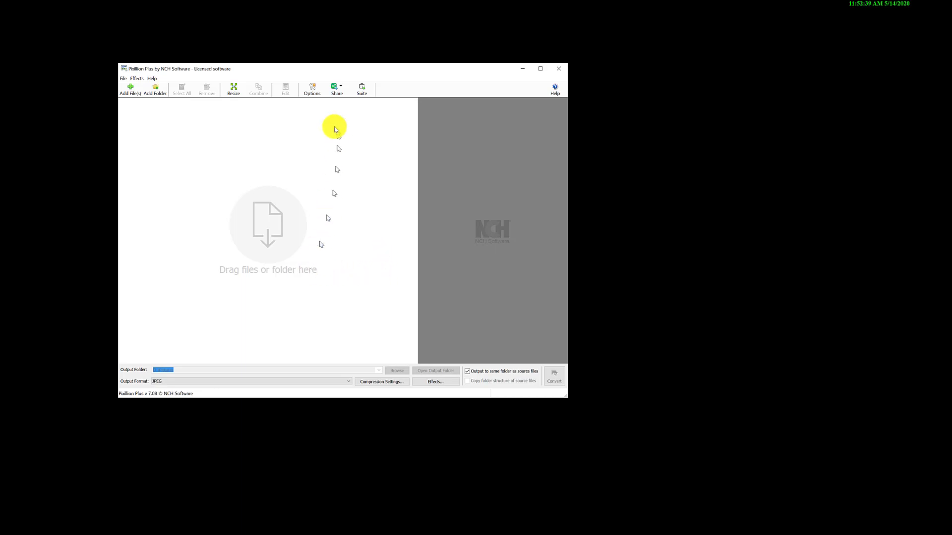
left_click(312, 90)
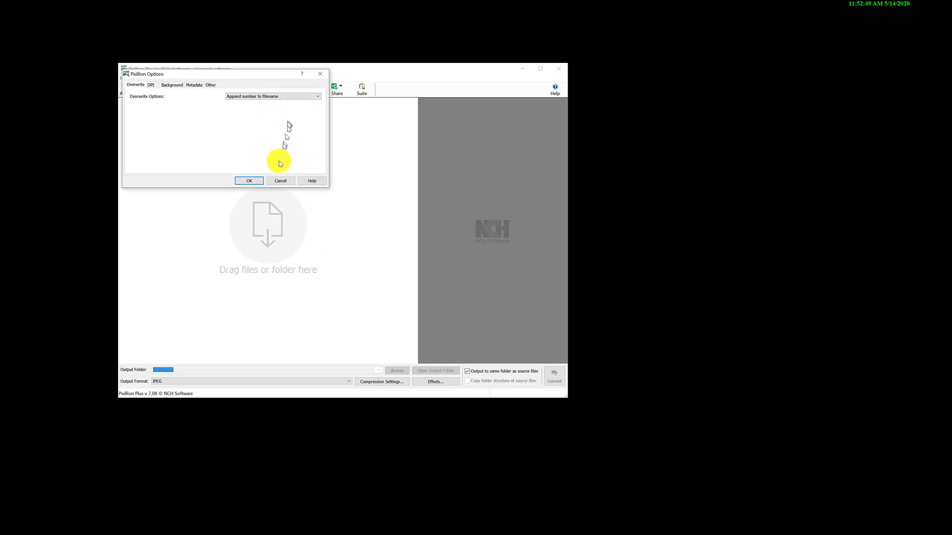
left_click(281, 181)
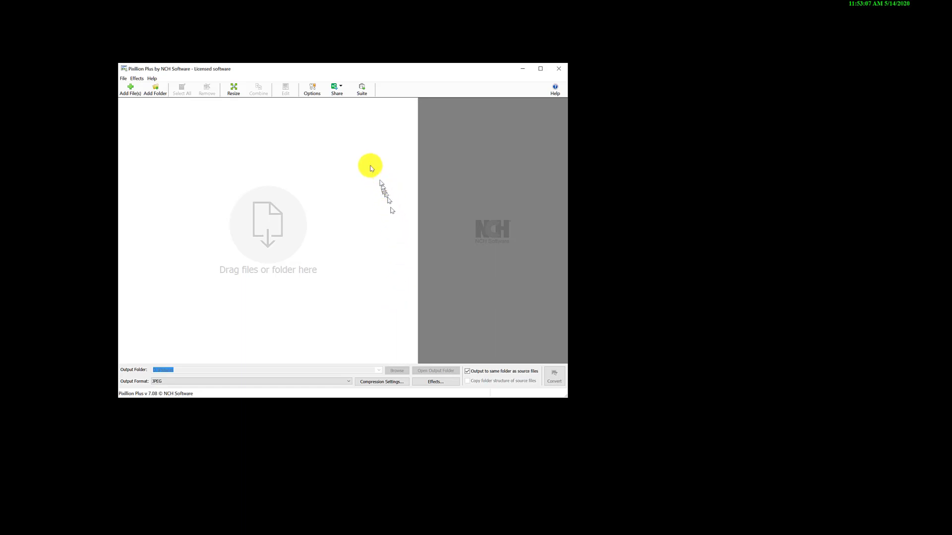
left_click_drag(357, 69, 421, 56)
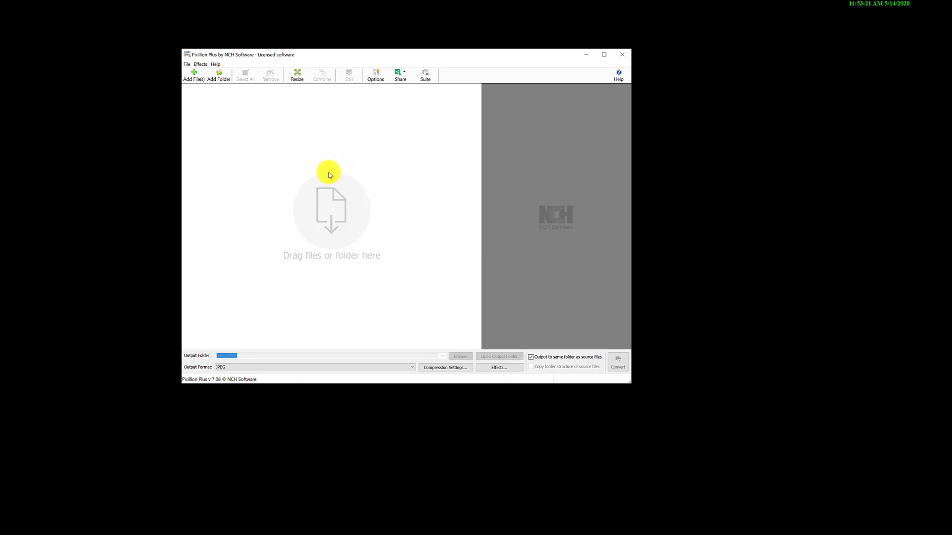
left_click_drag(395, 56, 362, 69)
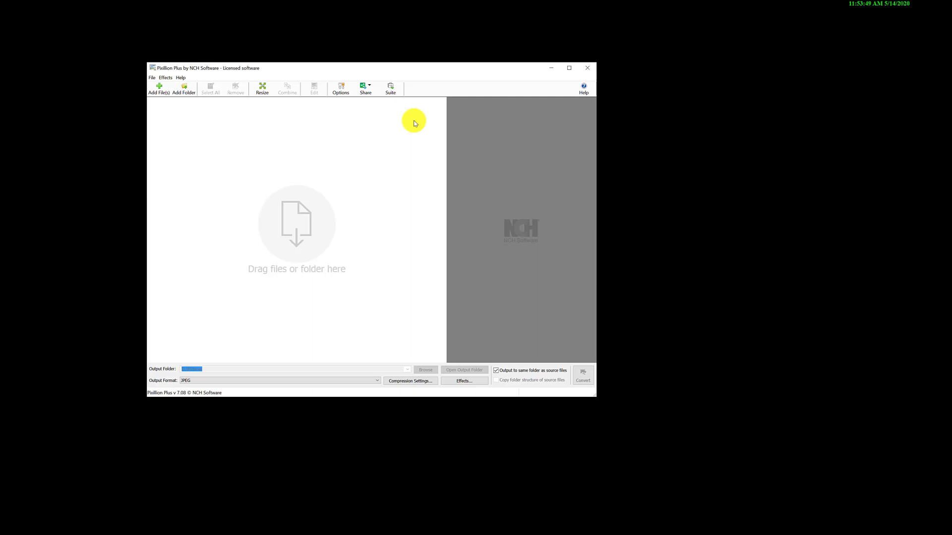
left_click_drag(324, 69, 285, 48)
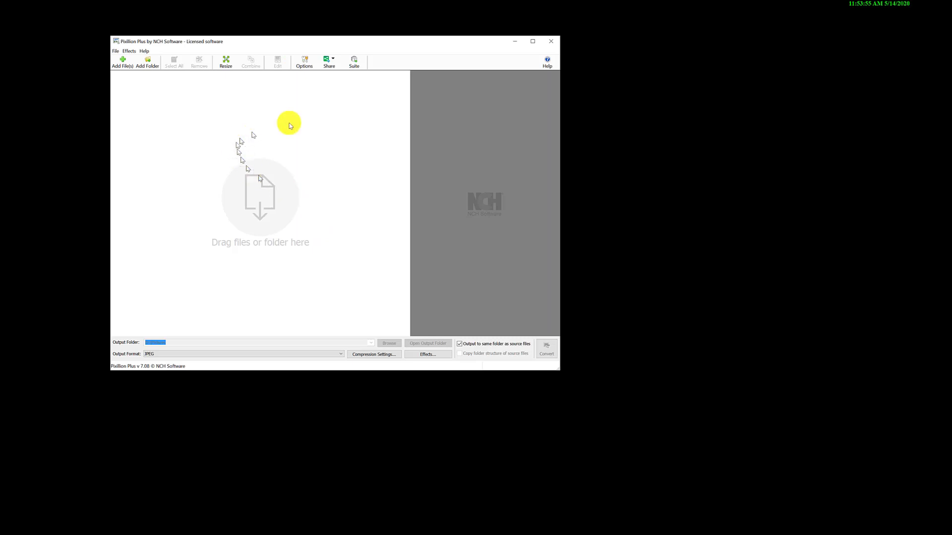
left_click_drag(339, 43, 283, 53)
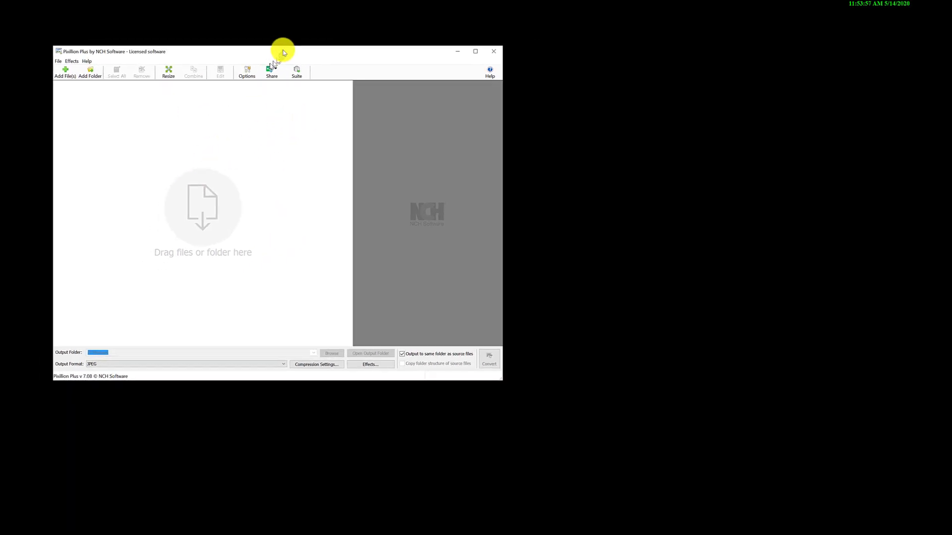